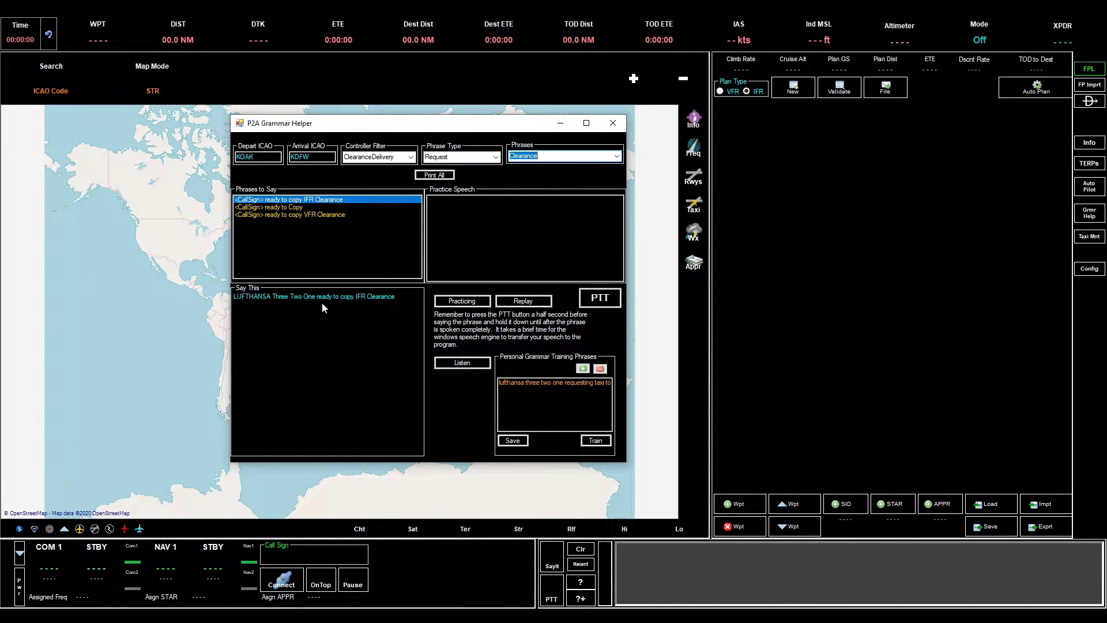
# - Practise speaking the "ready to copy IFR Clearance" phrase with the Grammar Helper's push-to-talk function
pyautogui.click(604, 305)
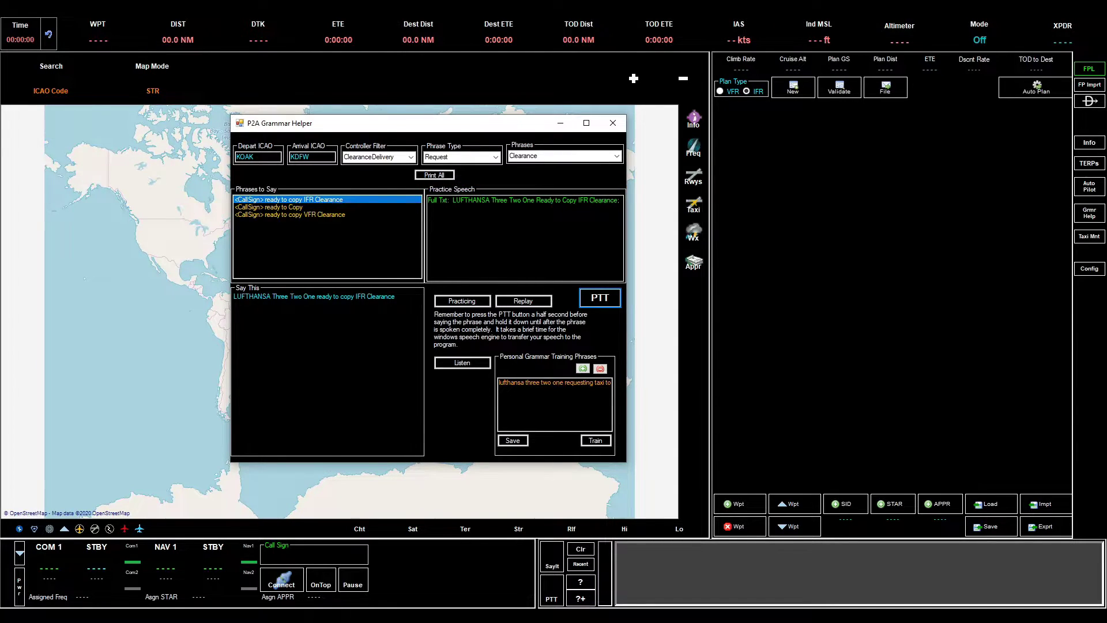
pyautogui.click(650, 257)
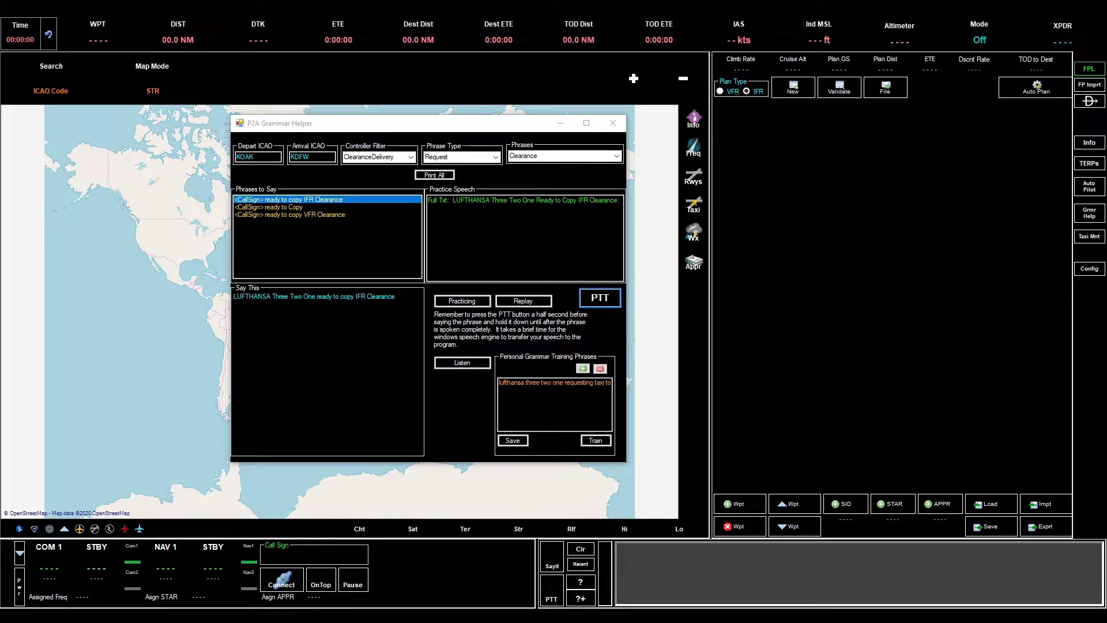
# - Open the Language Trainer from the Grammar Helper and try to start the full training for Clr Delivery
pyautogui.click(603, 447)
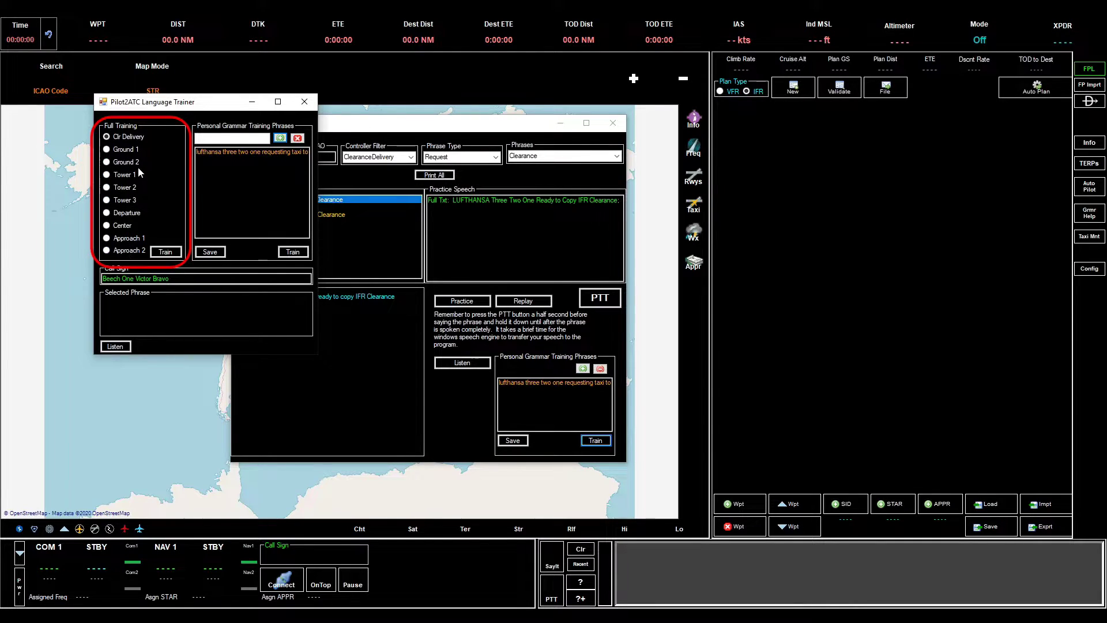
pyautogui.click(126, 142)
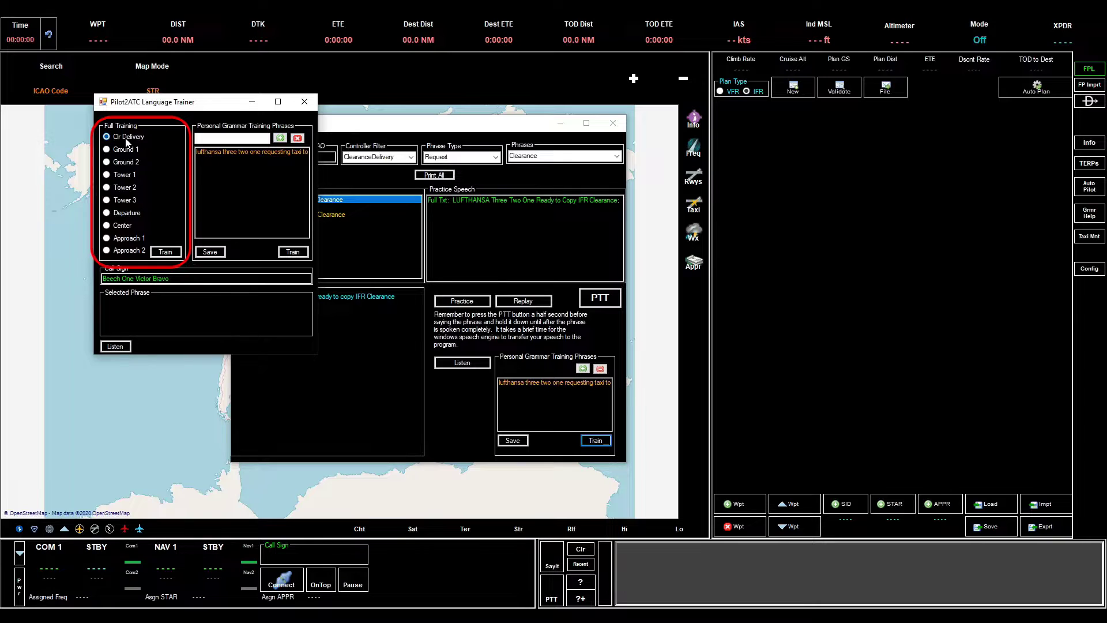
pyautogui.click(165, 254)
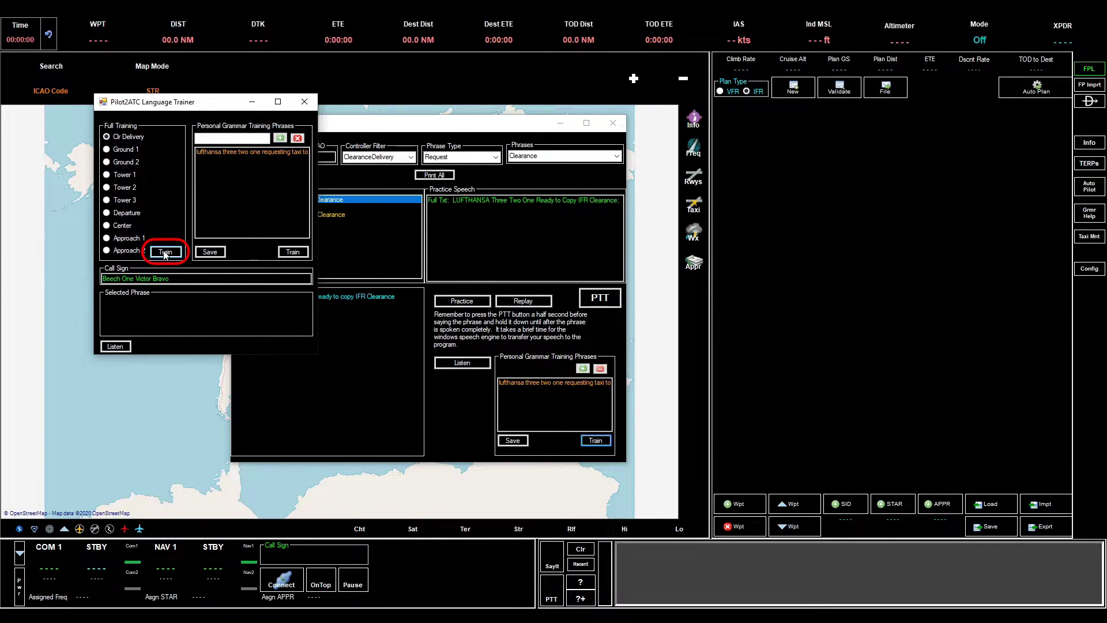
# - Close the Language Trainer and Grammar Helper windows and leave the main program for the desktop
pyautogui.click(304, 101)
pyautogui.click(613, 123)
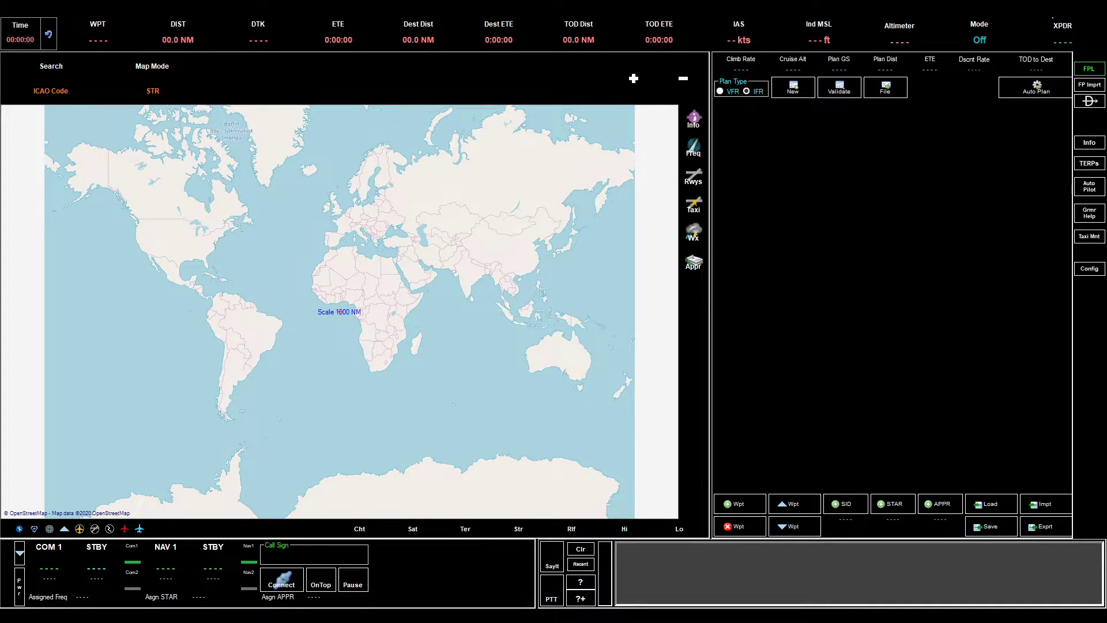
pyautogui.click(1085, 20)
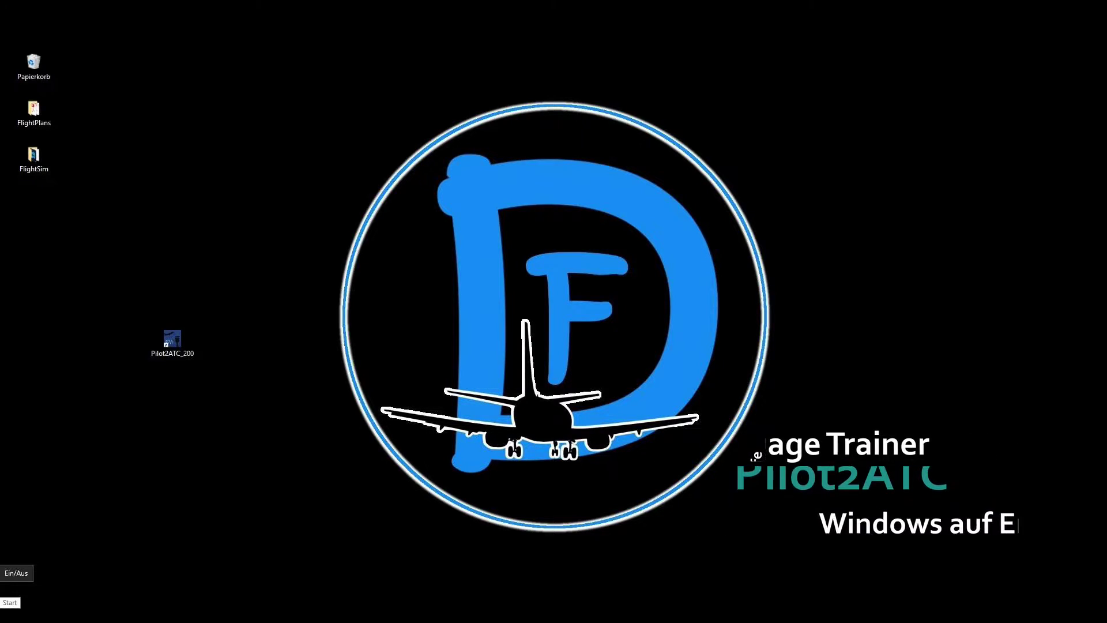
# - Open the Region page of the Windows time and language settings and set the country or region to Vereinigte Staaten
pyautogui.click(11, 614)
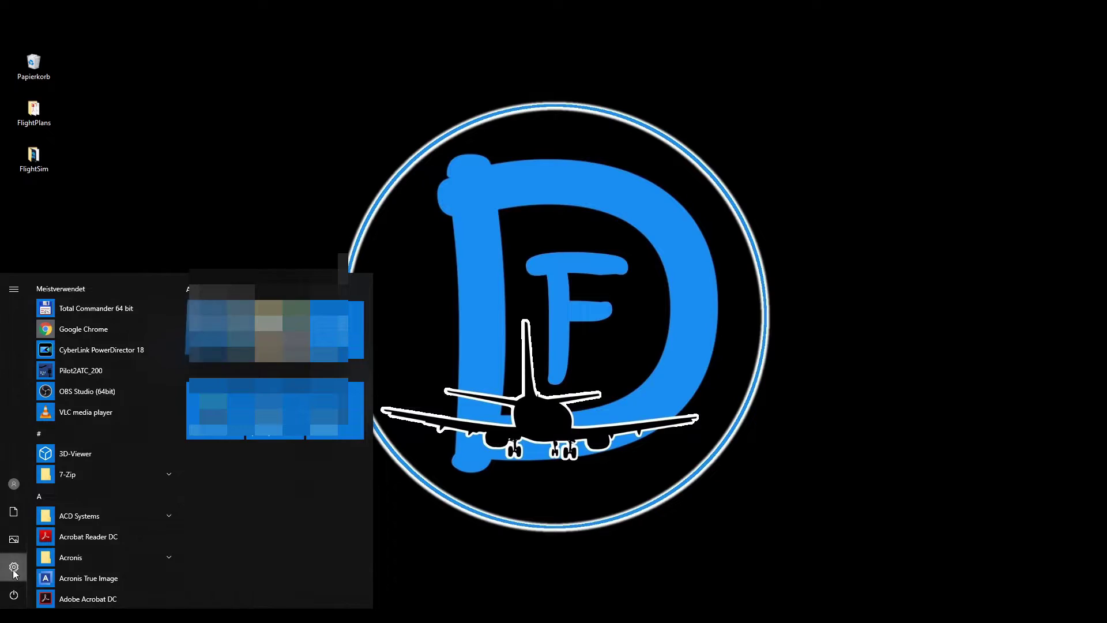
pyautogui.click(14, 567)
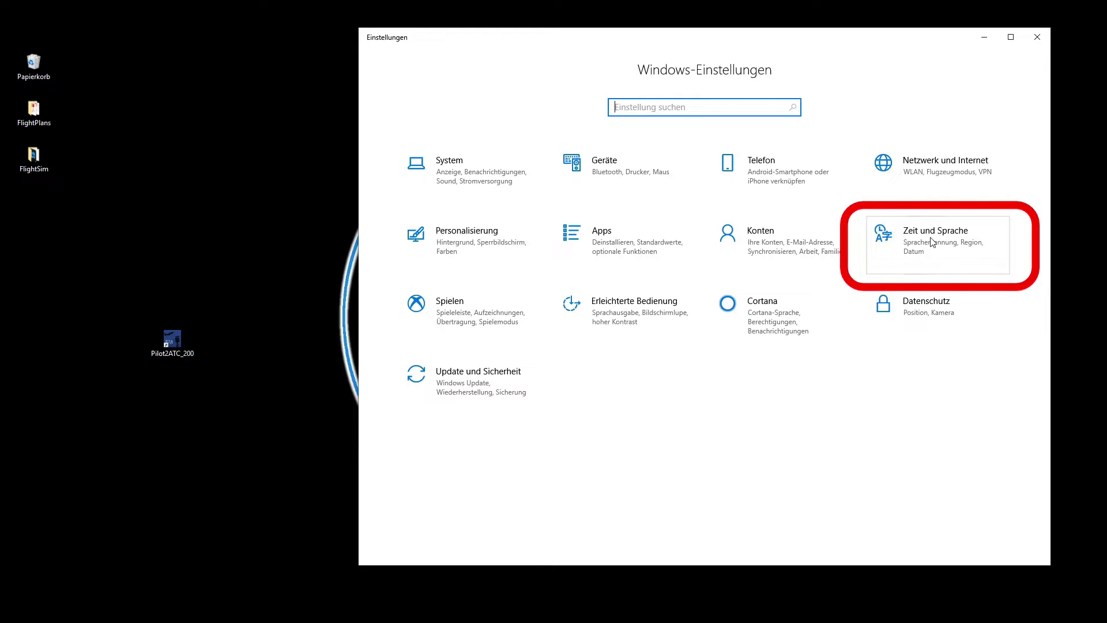
pyautogui.click(932, 244)
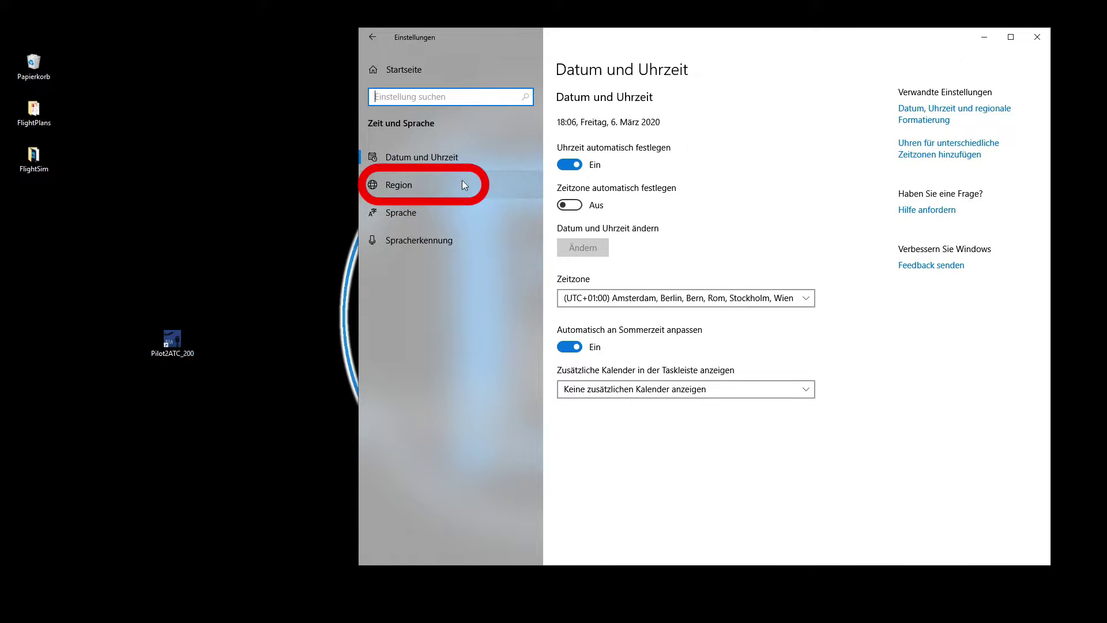
pyautogui.click(431, 188)
pyautogui.click(621, 143)
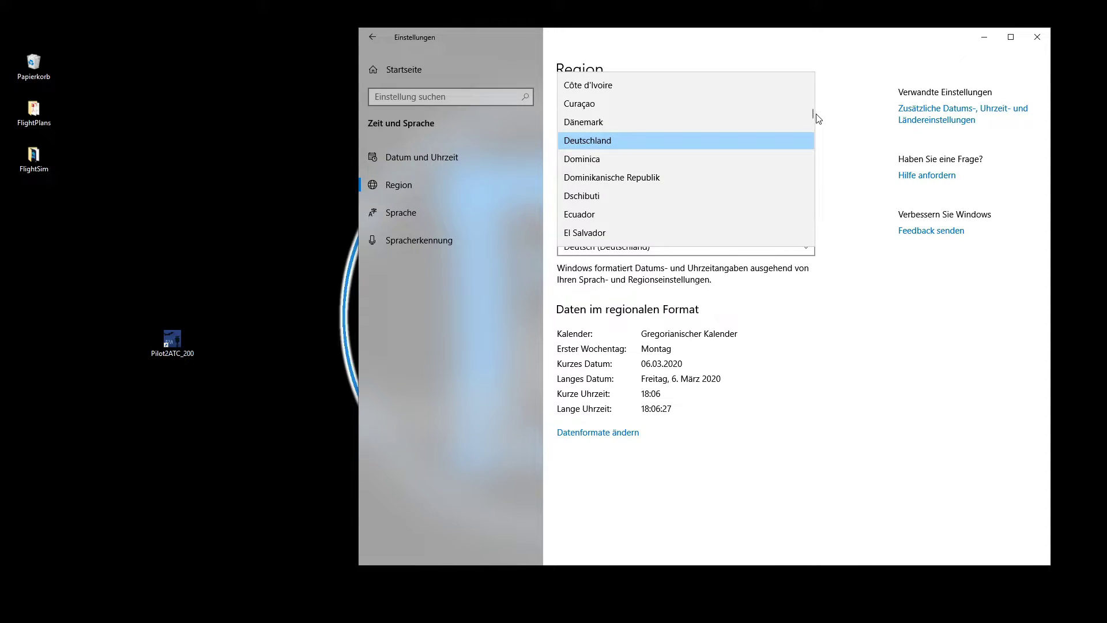
pyautogui.moveTo(810, 118)
pyautogui.moveTo(811, 115); pyautogui.dragTo(791, 228)
pyautogui.scroll(-2, 752, 236)
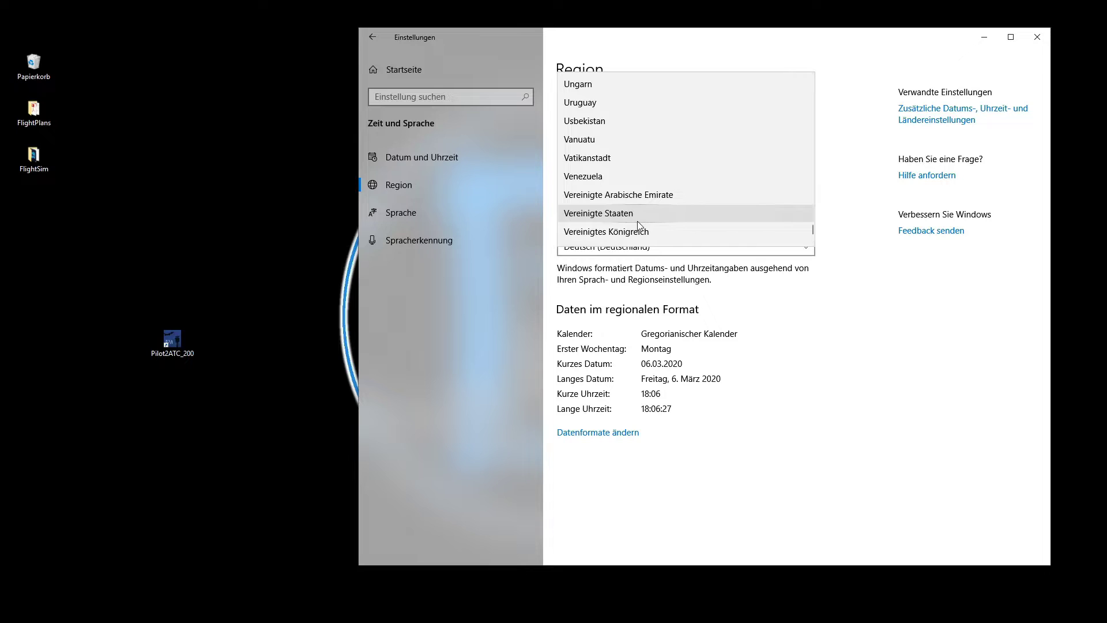
pyautogui.click(603, 214)
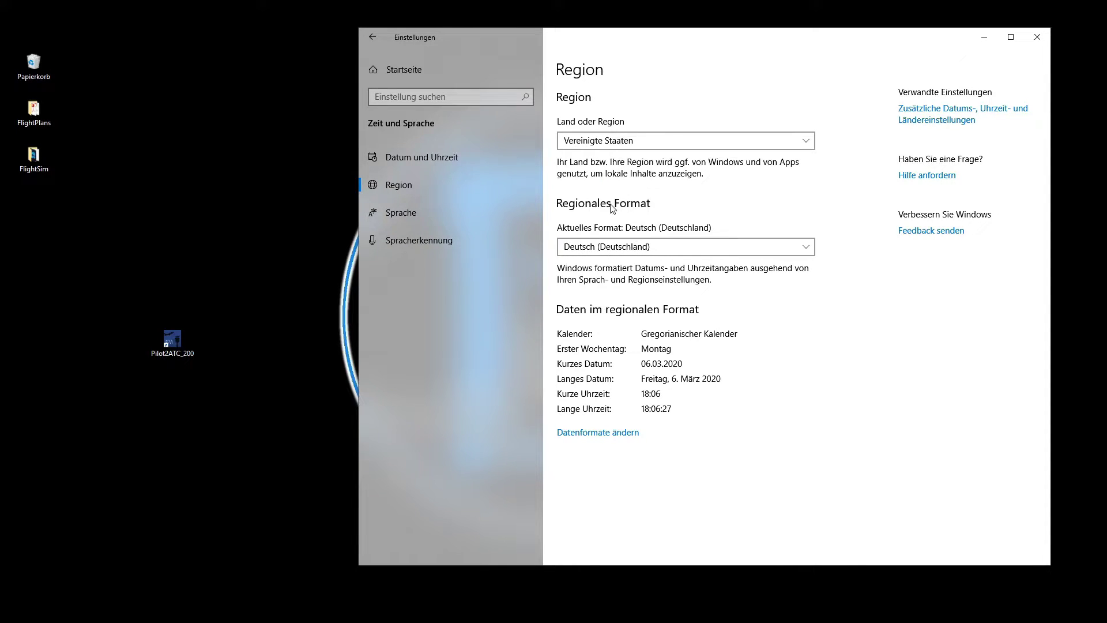
# - Set the regional format to Englisch (Vereinigte Staaten)
pyautogui.click(639, 247)
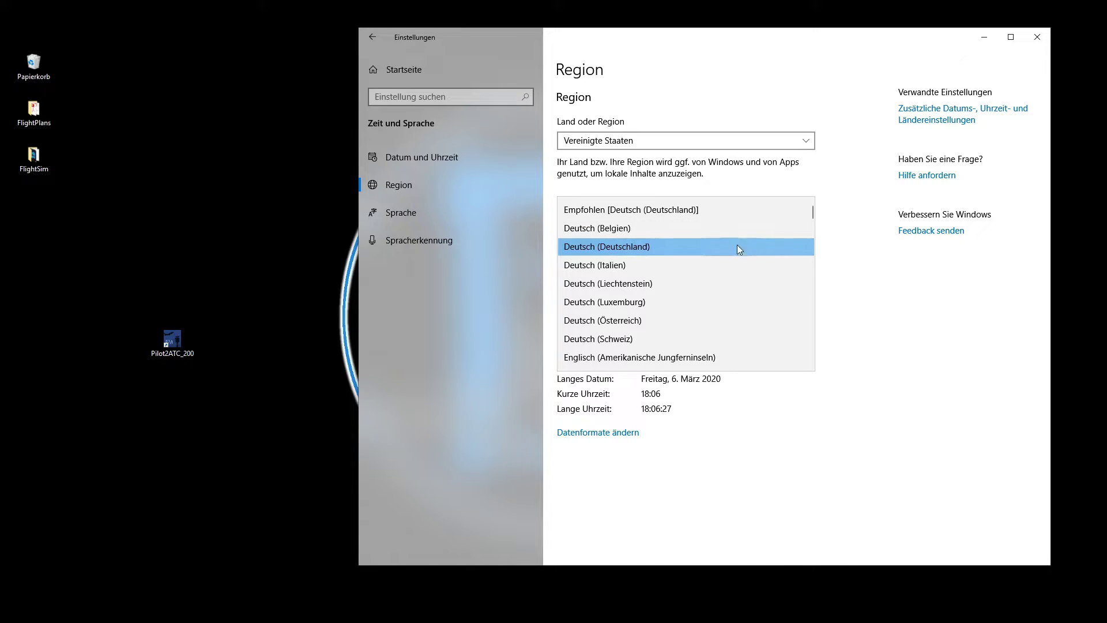
pyautogui.scroll(-3, 811, 220)
pyautogui.moveTo(810, 220); pyautogui.dragTo(770, 353)
pyautogui.click(655, 343)
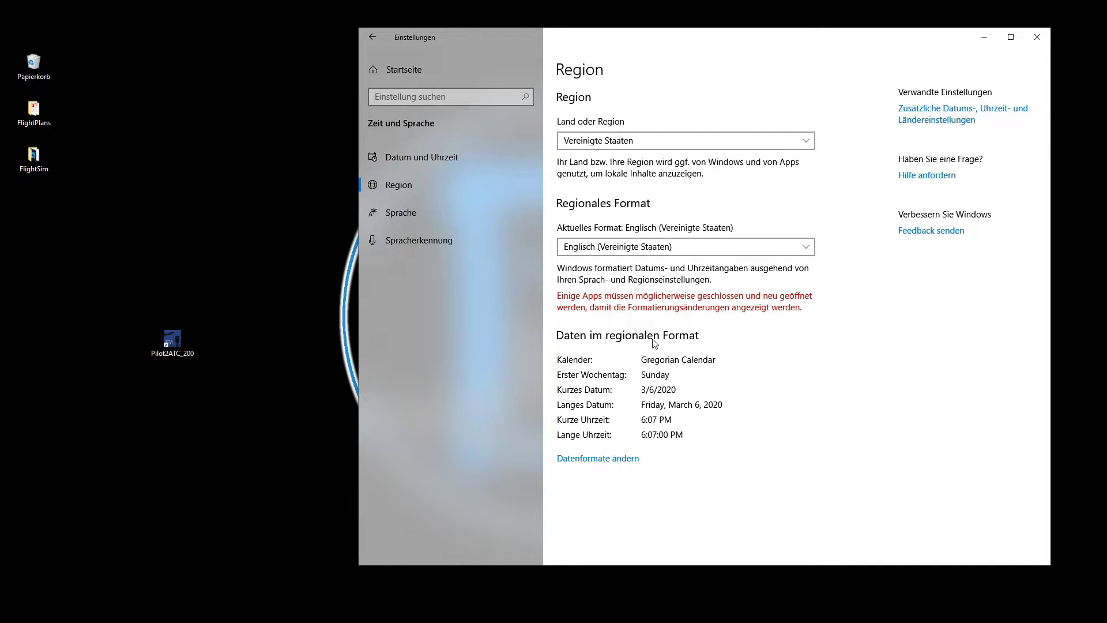
# - Set the Windows display language to English (United States)
pyautogui.click(399, 210)
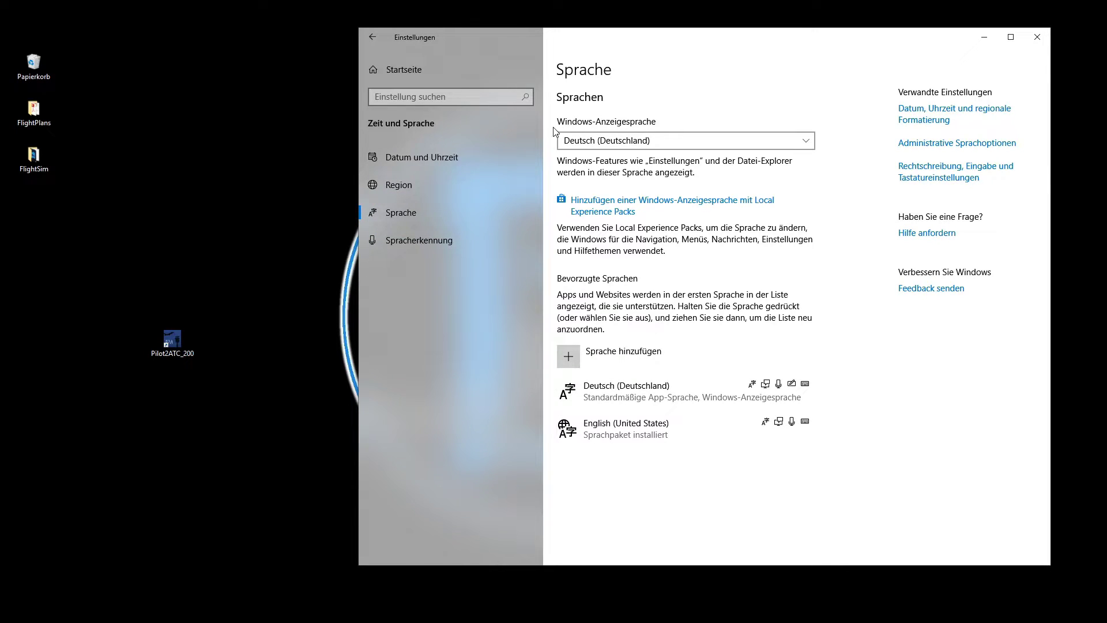
pyautogui.click(619, 142)
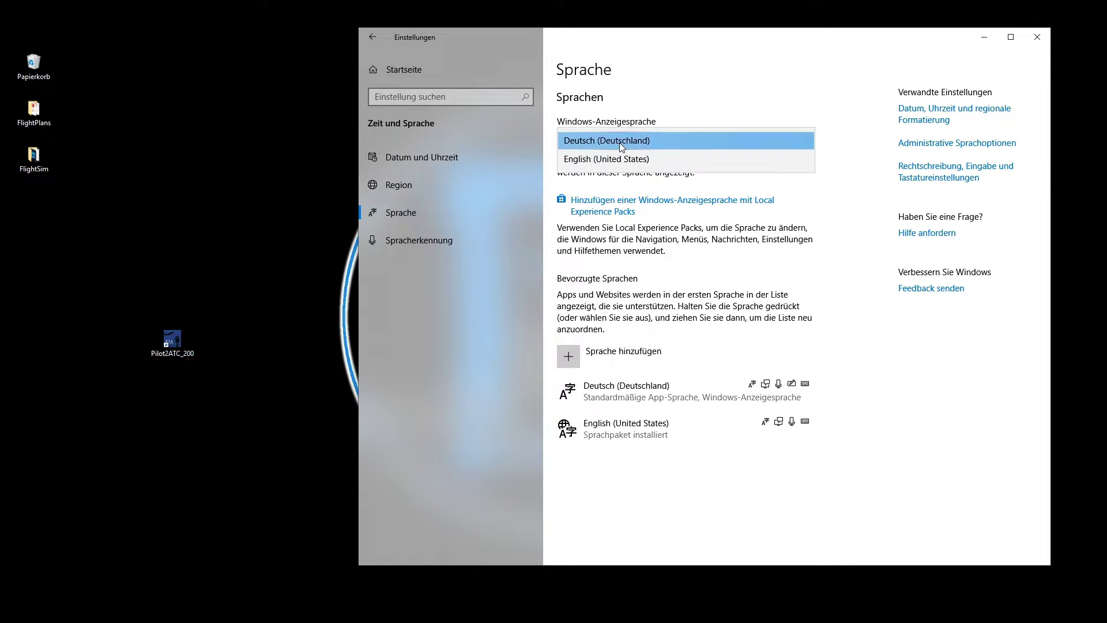
pyautogui.click(629, 163)
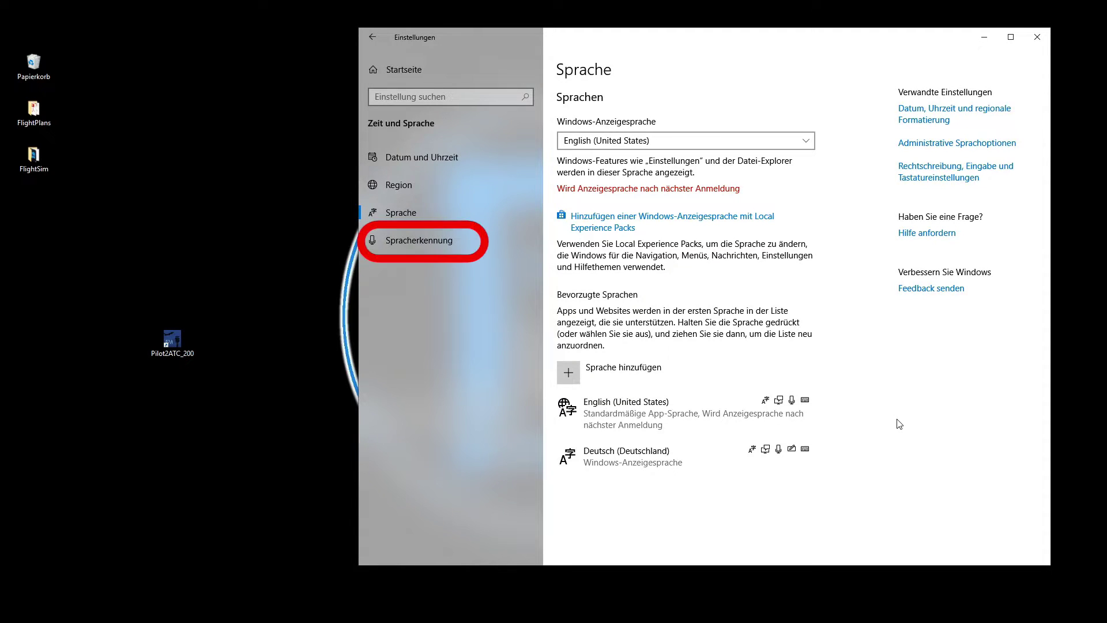
# - Set the speech recognition language to Englisch (Vereinigte Staaten) and enable recognition of non-native accents for it
pyautogui.click(437, 237)
pyautogui.click(604, 153)
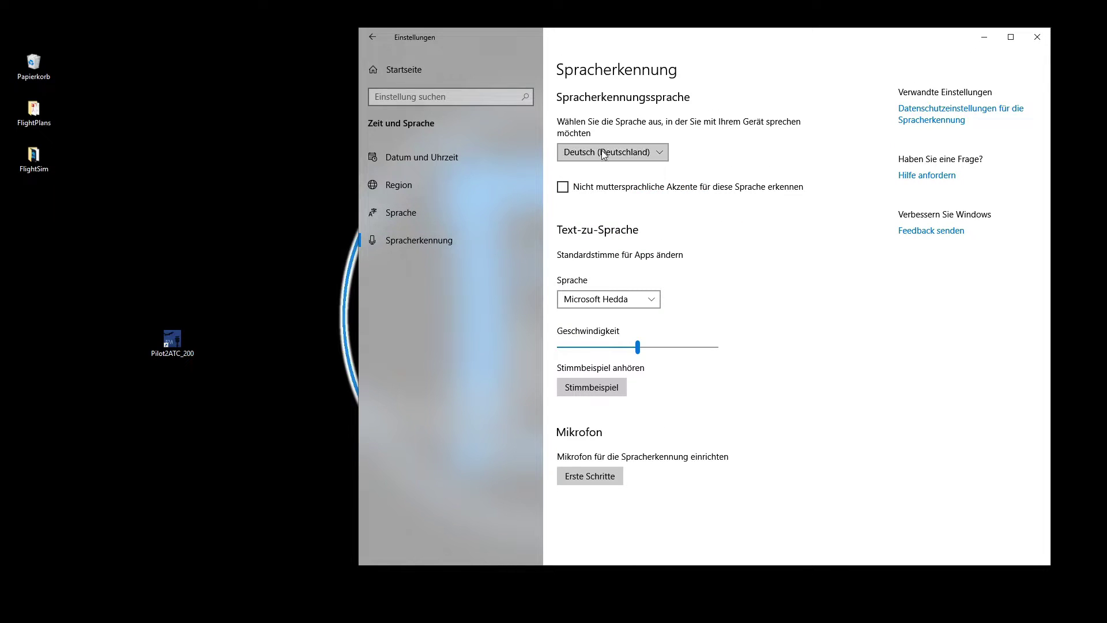
pyautogui.click(645, 172)
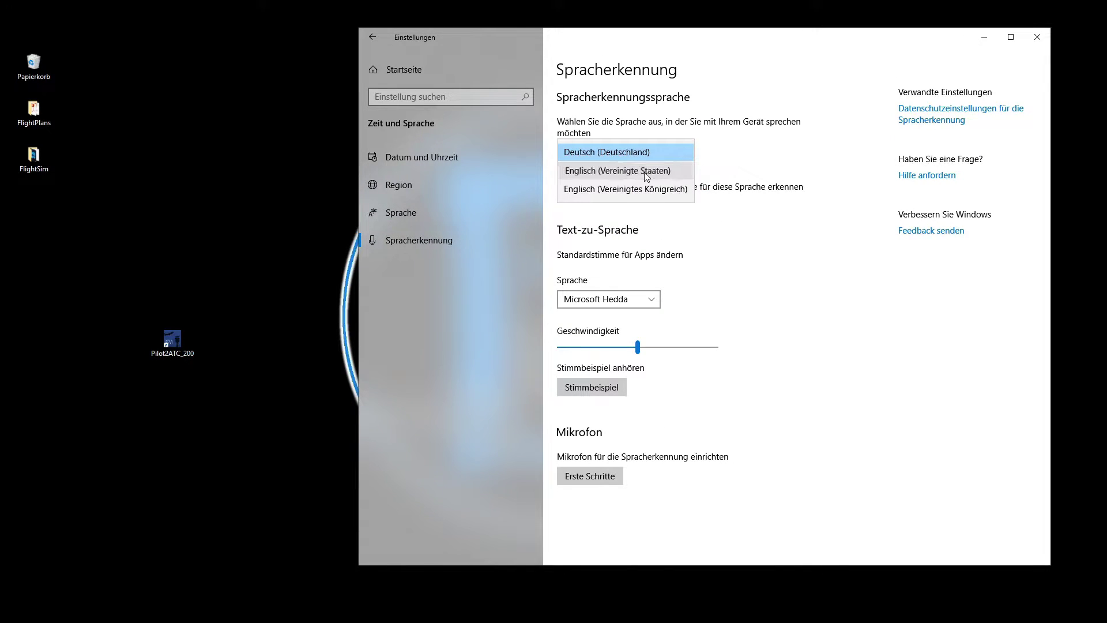
pyautogui.click(563, 187)
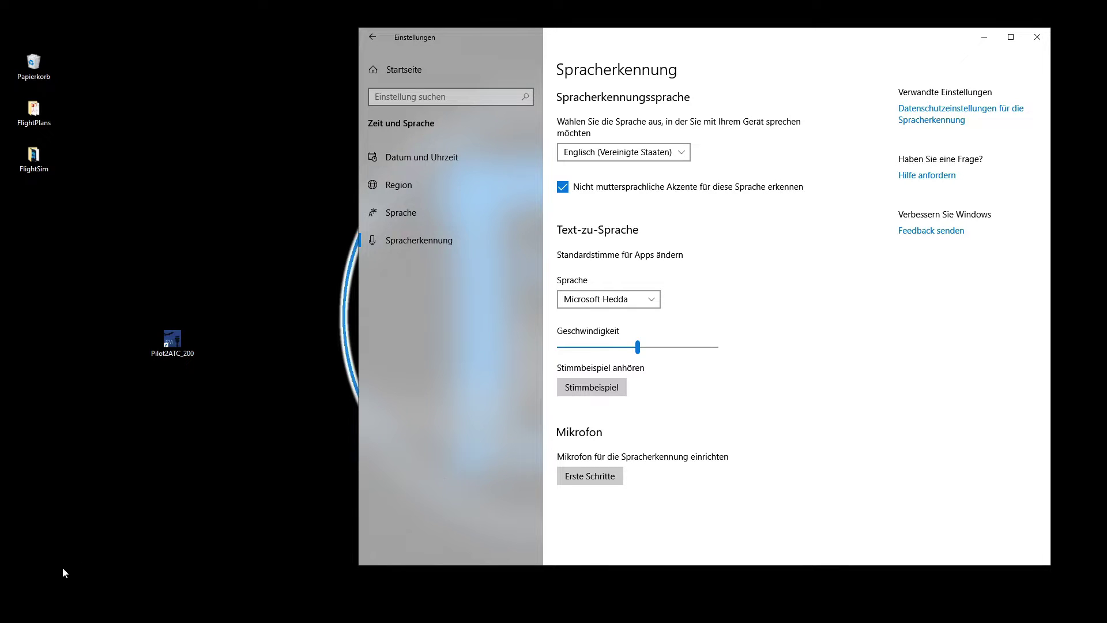
# - Restart Windows to apply the language changes
pyautogui.press('super')
pyautogui.click(14, 594)
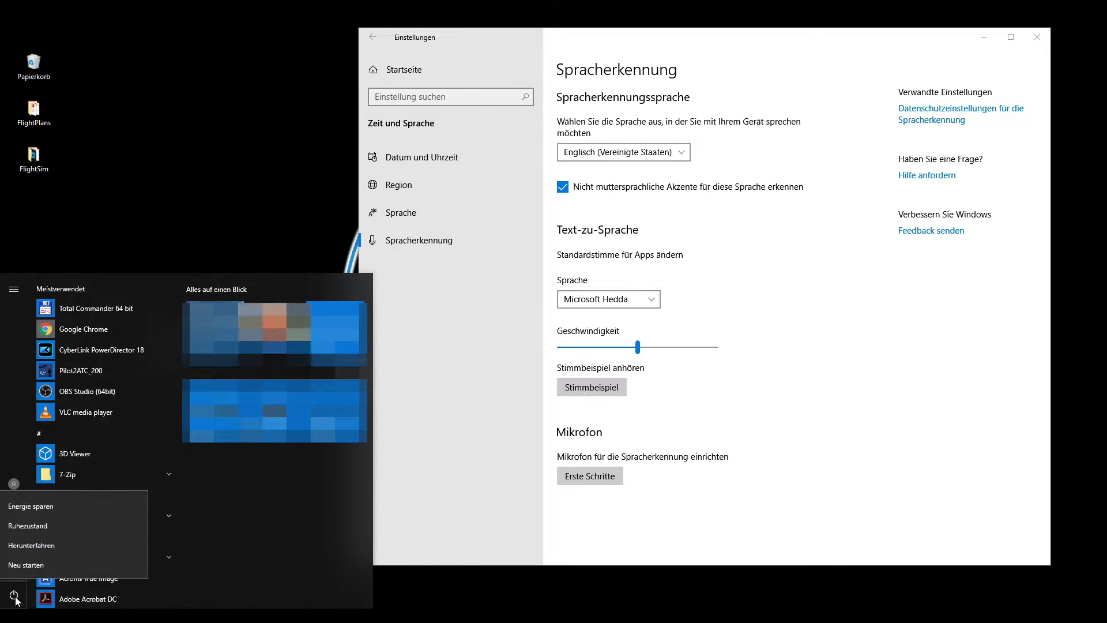
pyautogui.click(30, 562)
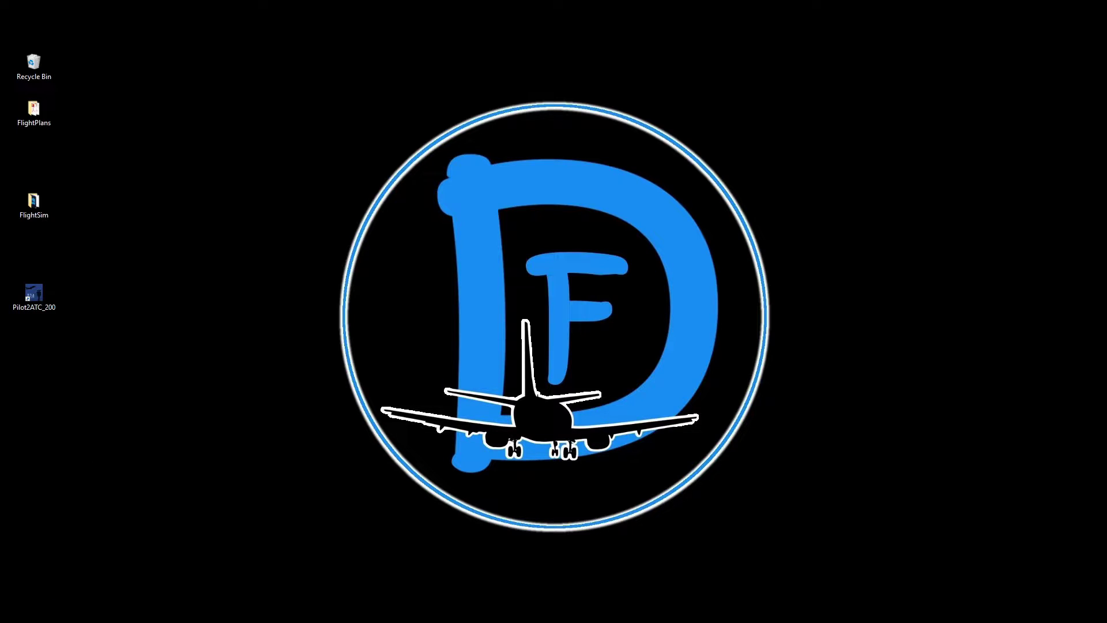
# - Check the region, display language and speech settings under Time & Language, and close Windows Settings
pyautogui.press('super')
pyautogui.click(9, 567)
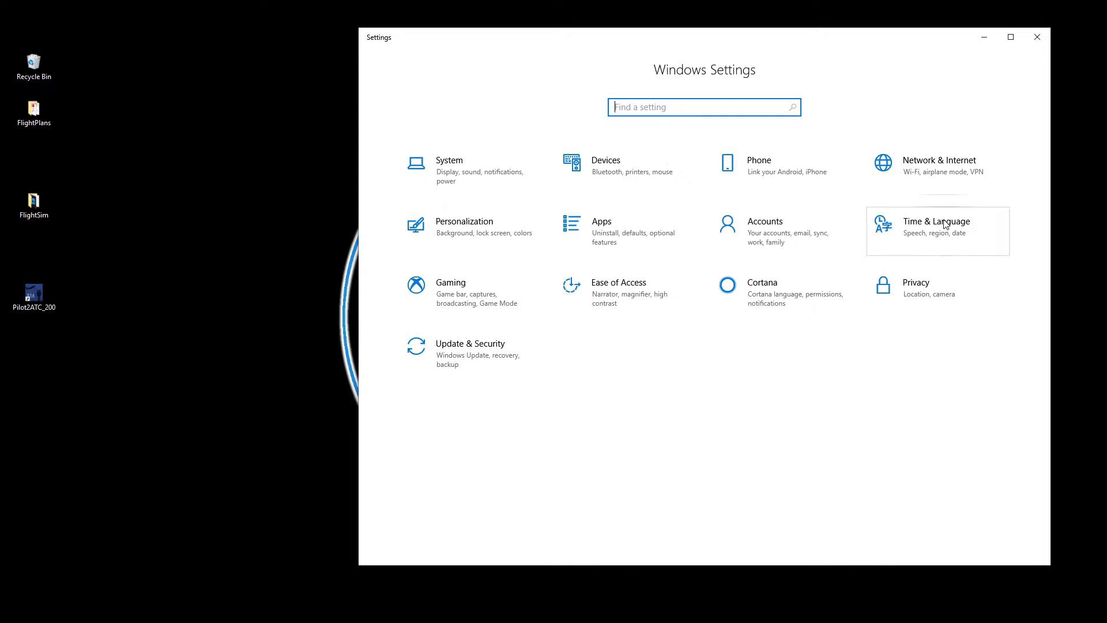
pyautogui.click(928, 238)
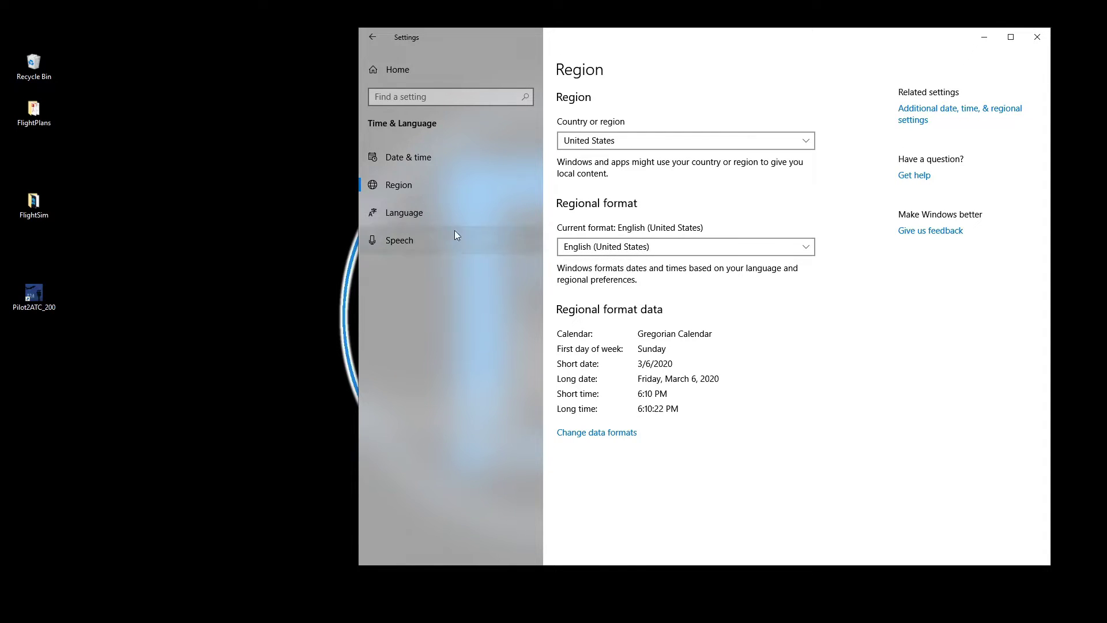
pyautogui.click(409, 213)
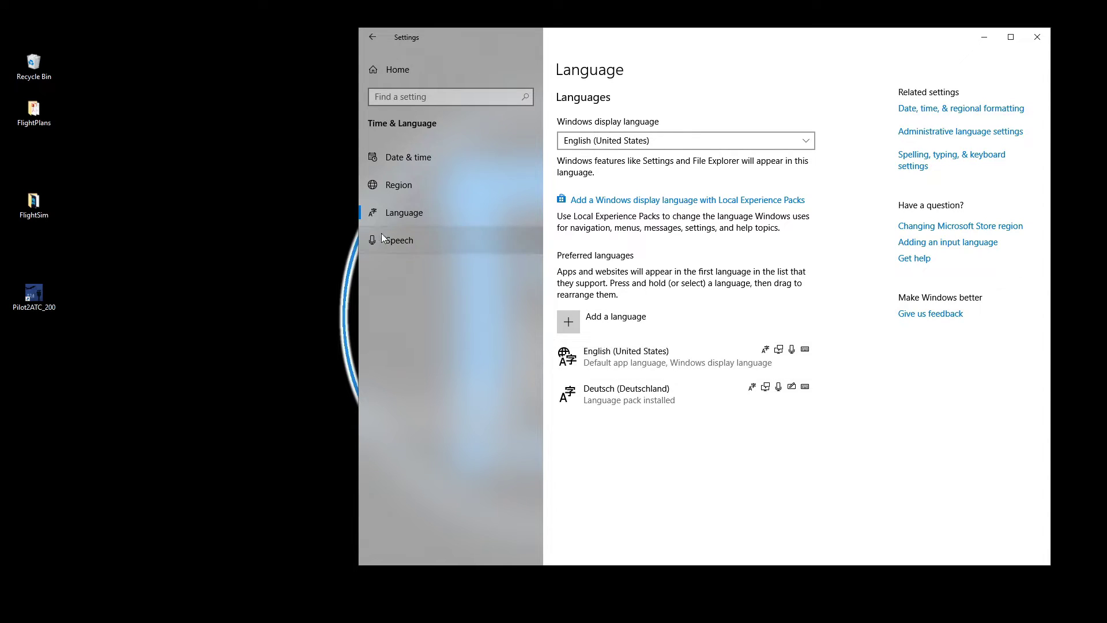
pyautogui.click(396, 245)
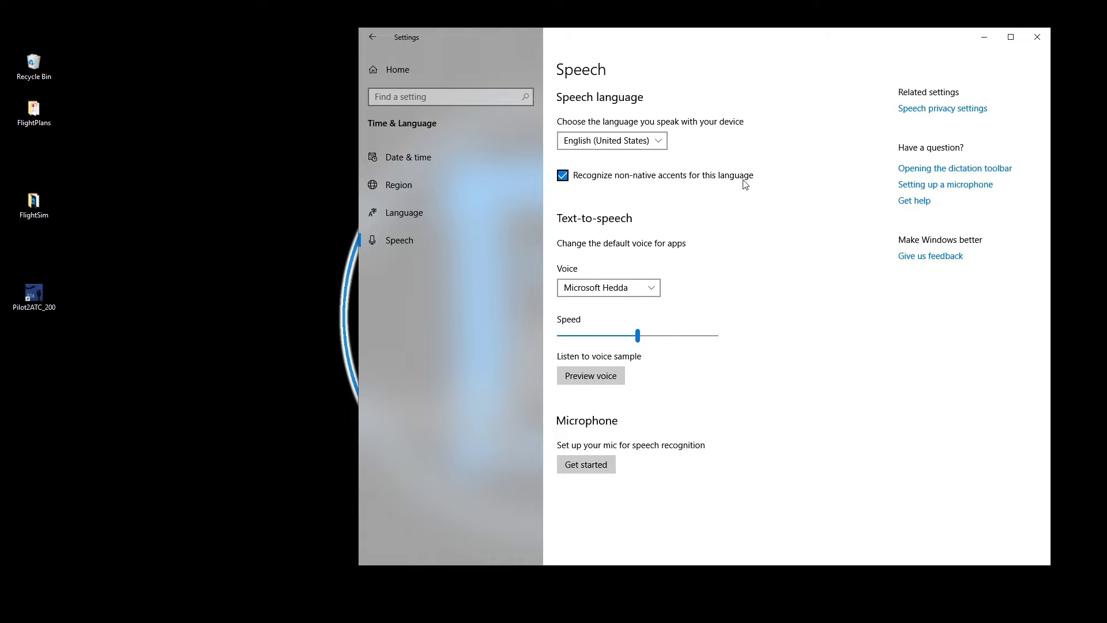
pyautogui.click(1038, 40)
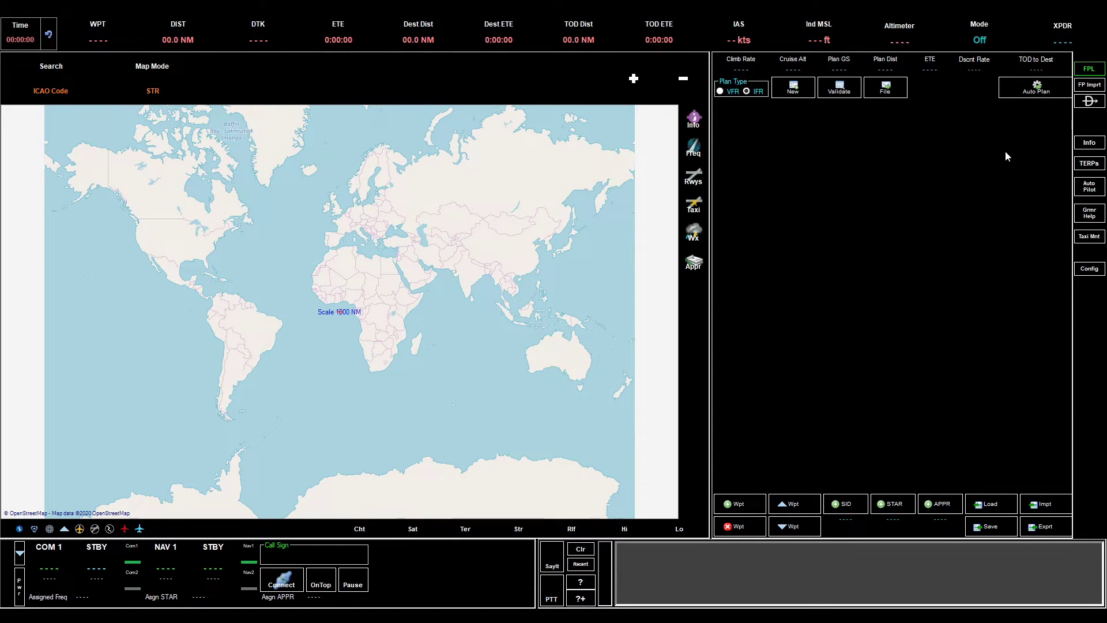
# - In Pilot2ATC, open the Language Trainer from the Grammar Helper to test the Clr Delivery full training, and close the trainer
pyautogui.click(1095, 214)
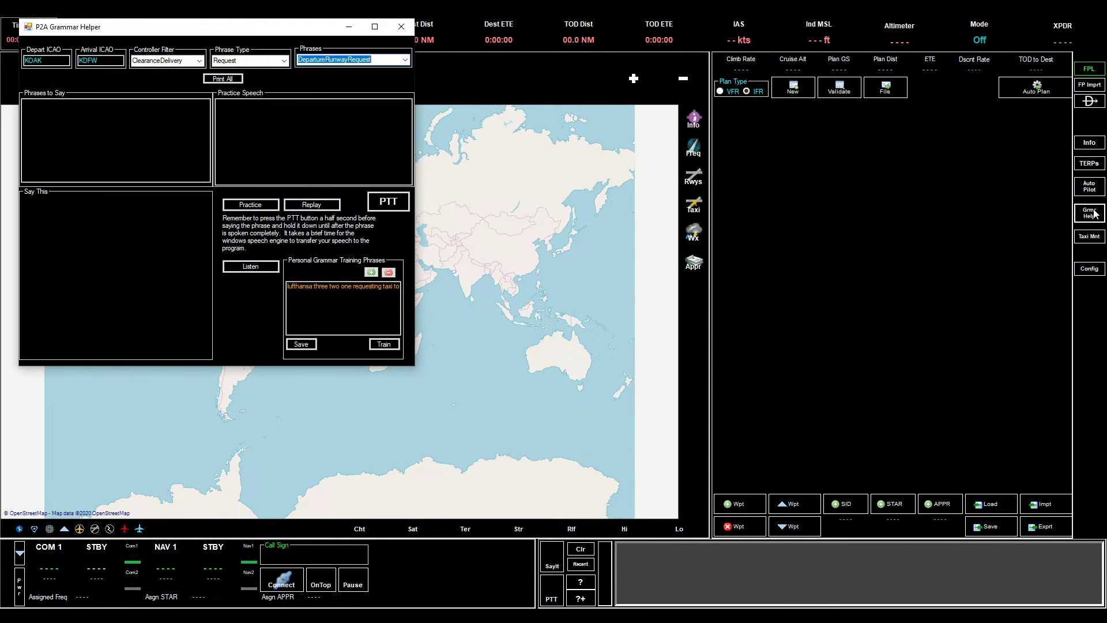
pyautogui.moveTo(306, 30); pyautogui.dragTo(472, 131)
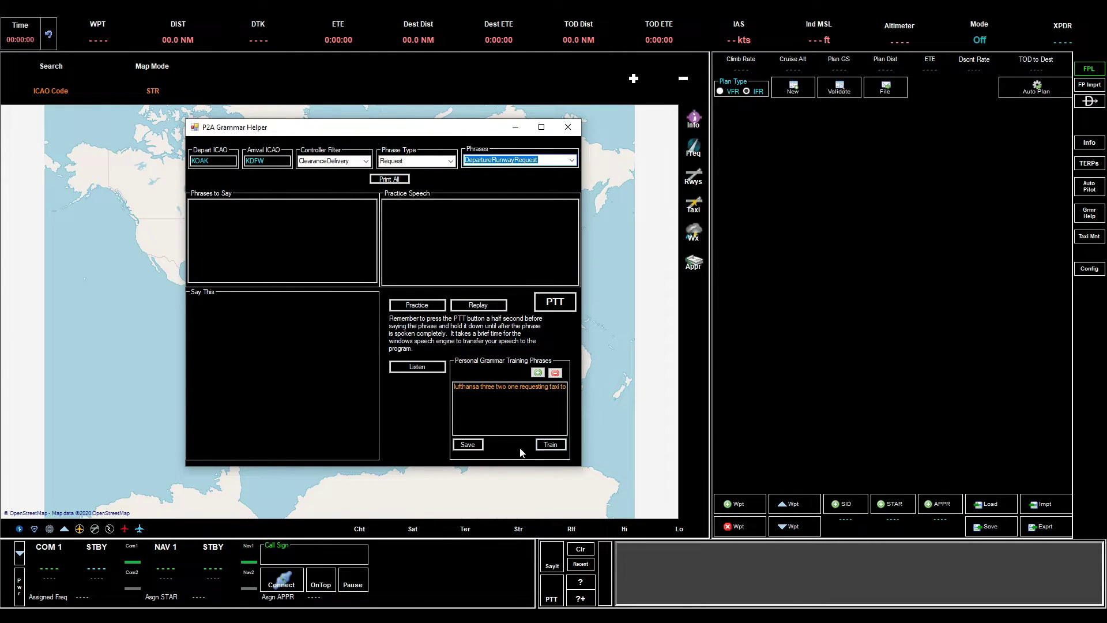
pyautogui.click(551, 445)
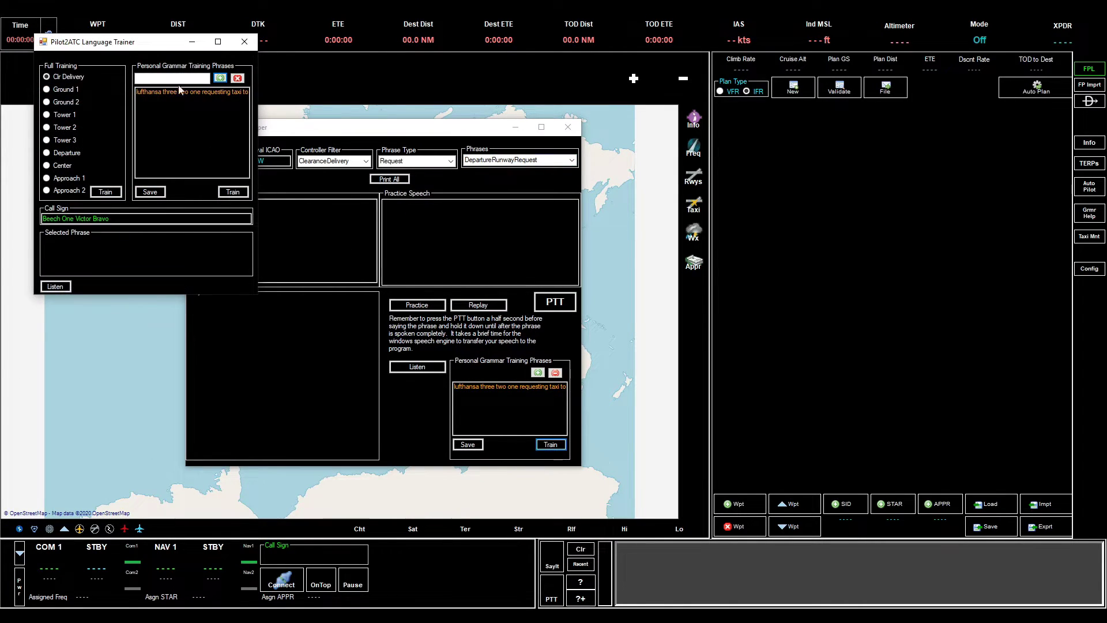
pyautogui.moveTo(125, 45); pyautogui.dragTo(849, 208)
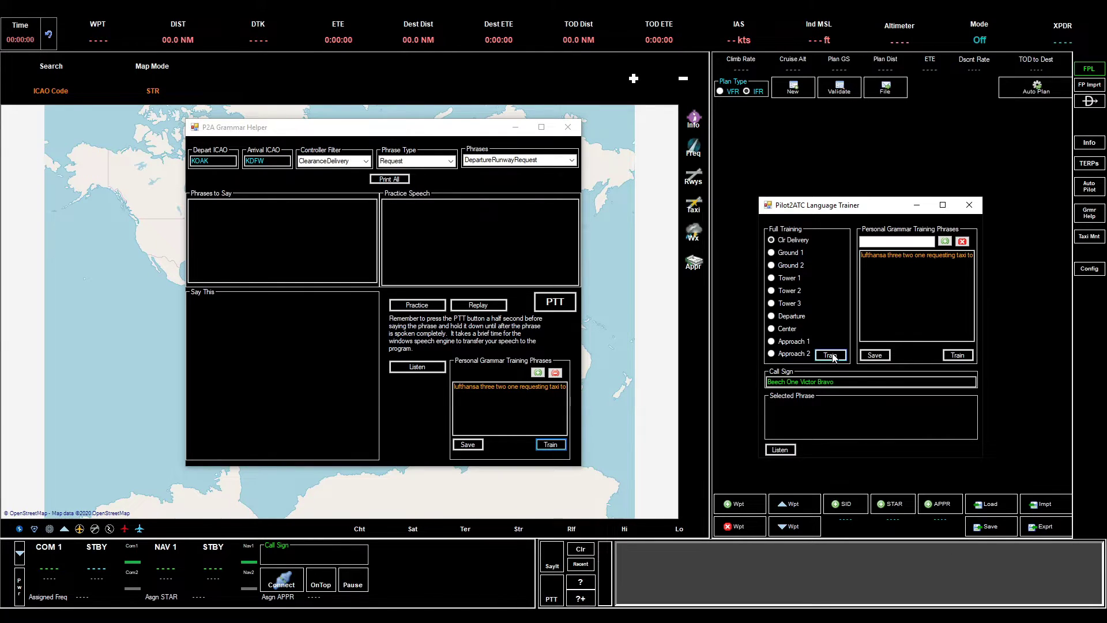
pyautogui.click(969, 205)
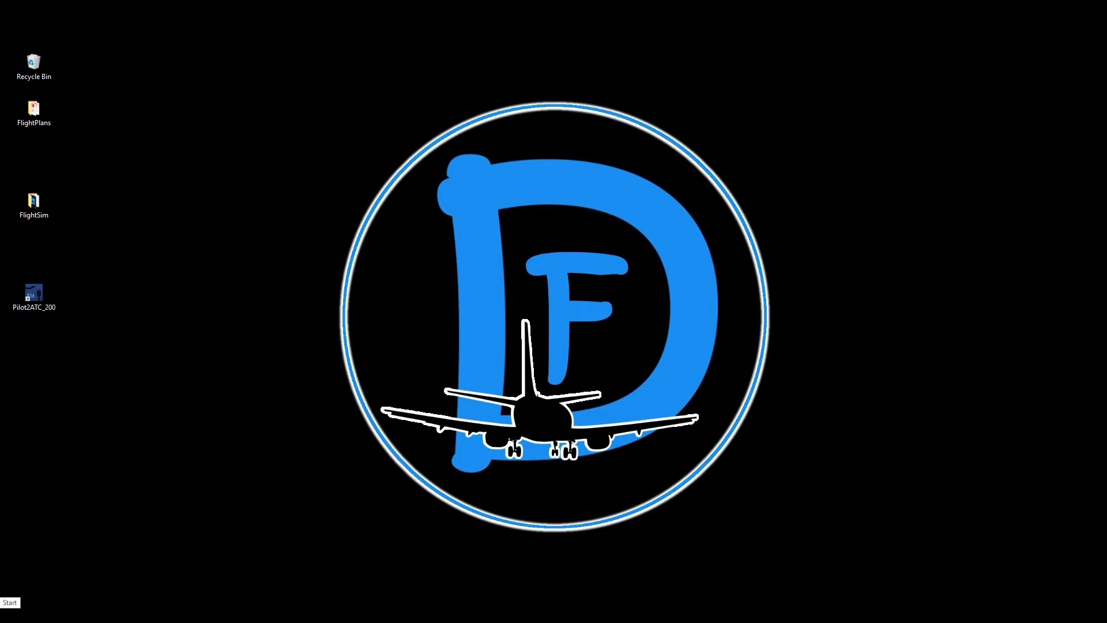
# - Open the advanced speech options from the Speech Recognition section of Ease of Access in Windows Control Panel
pyautogui.click(12, 613)
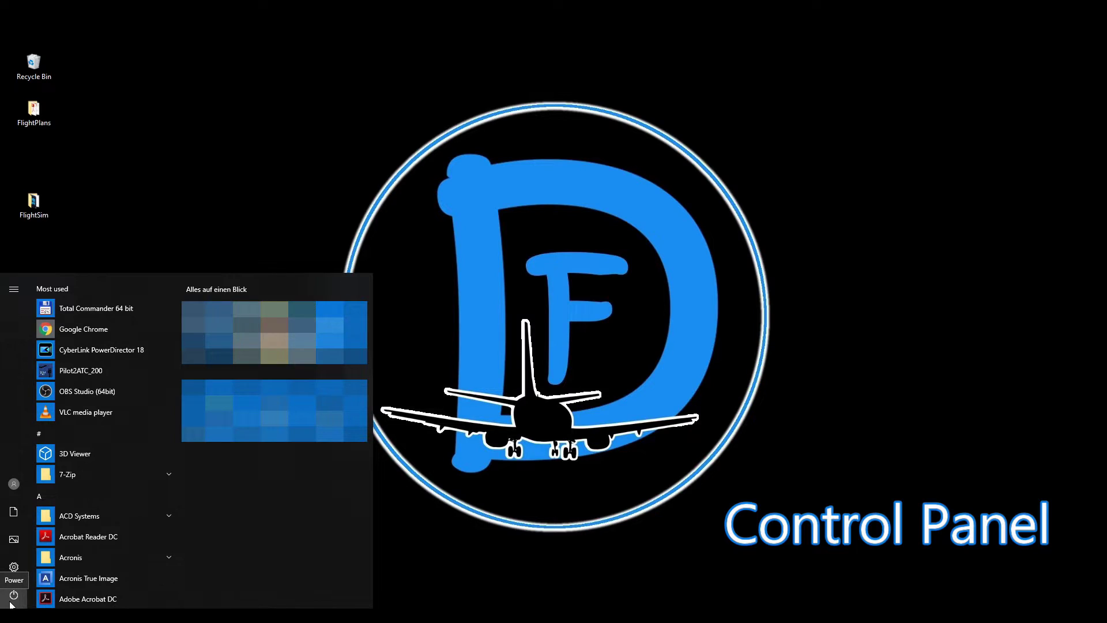
pyautogui.write('control')
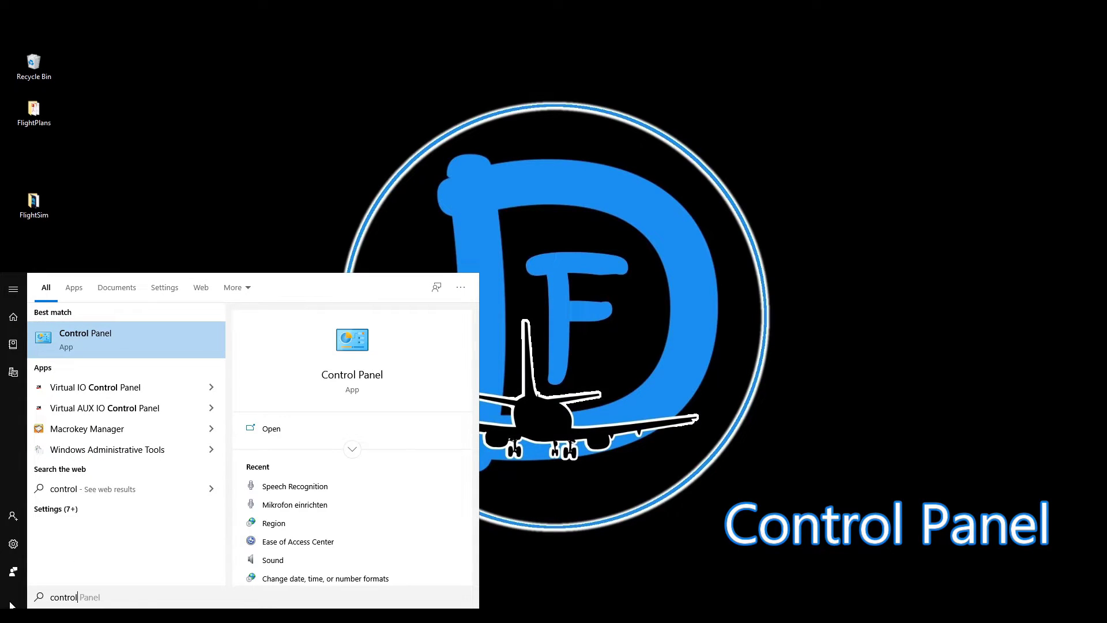
pyautogui.click(97, 333)
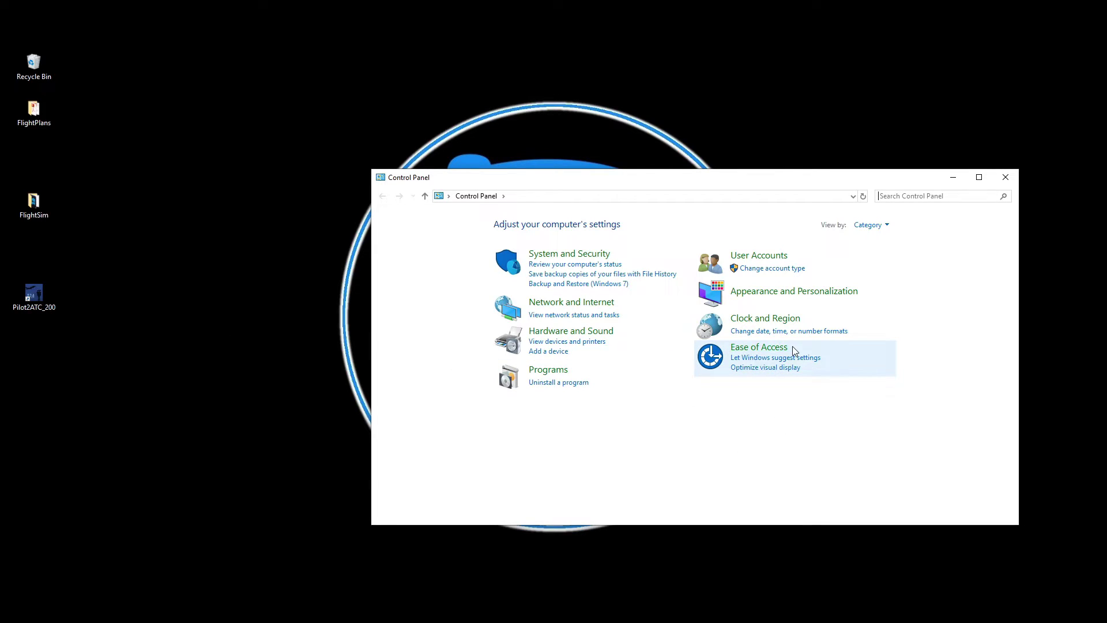
pyautogui.click(761, 350)
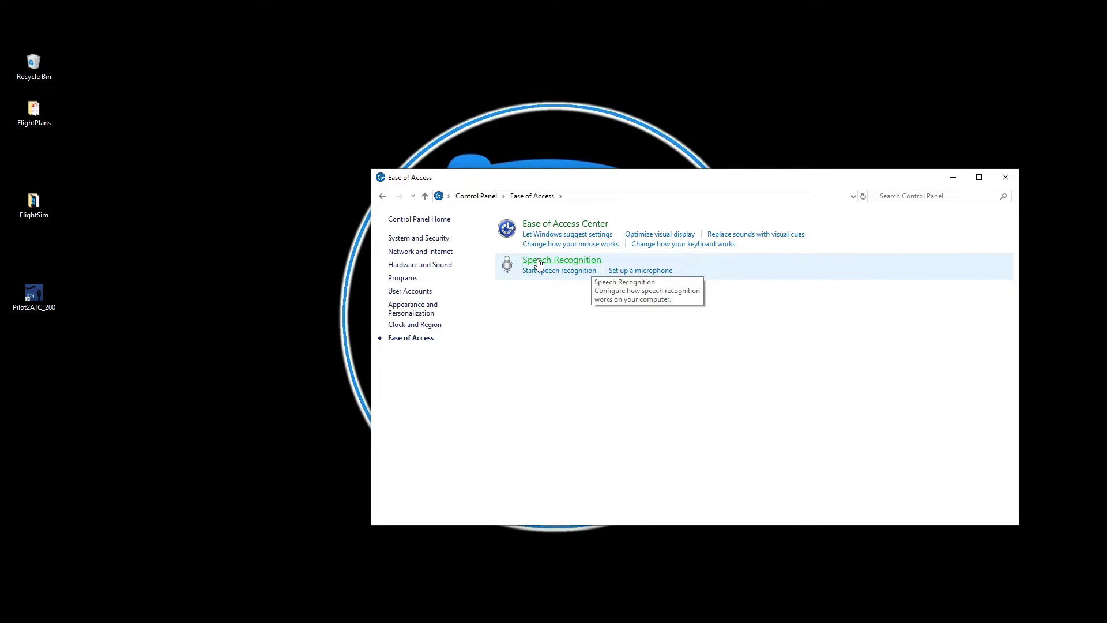
pyautogui.click(575, 263)
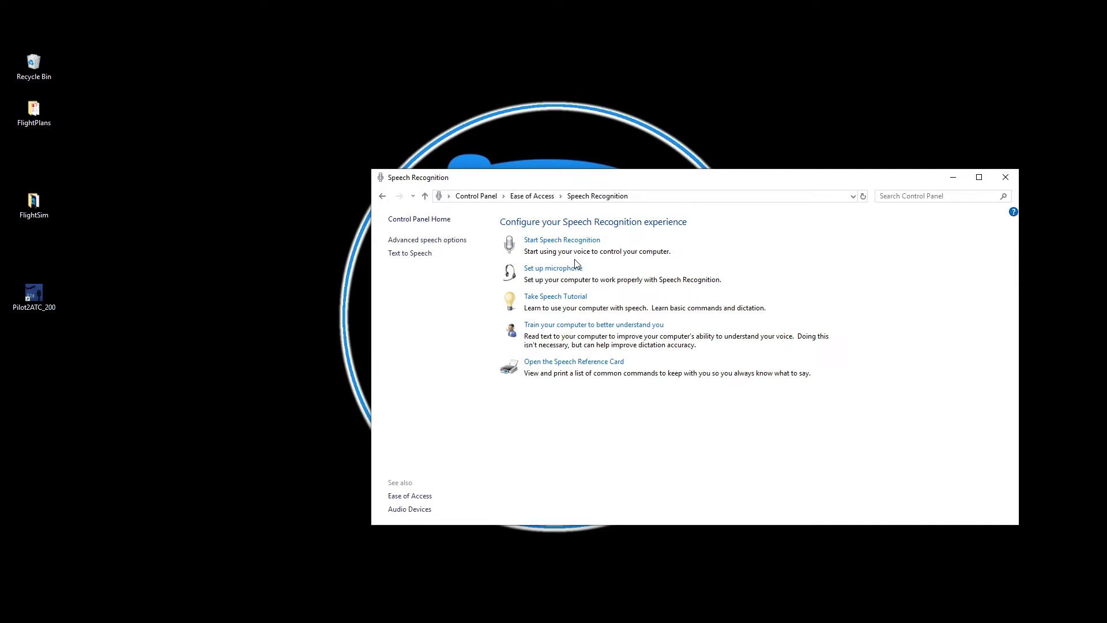
pyautogui.click(461, 240)
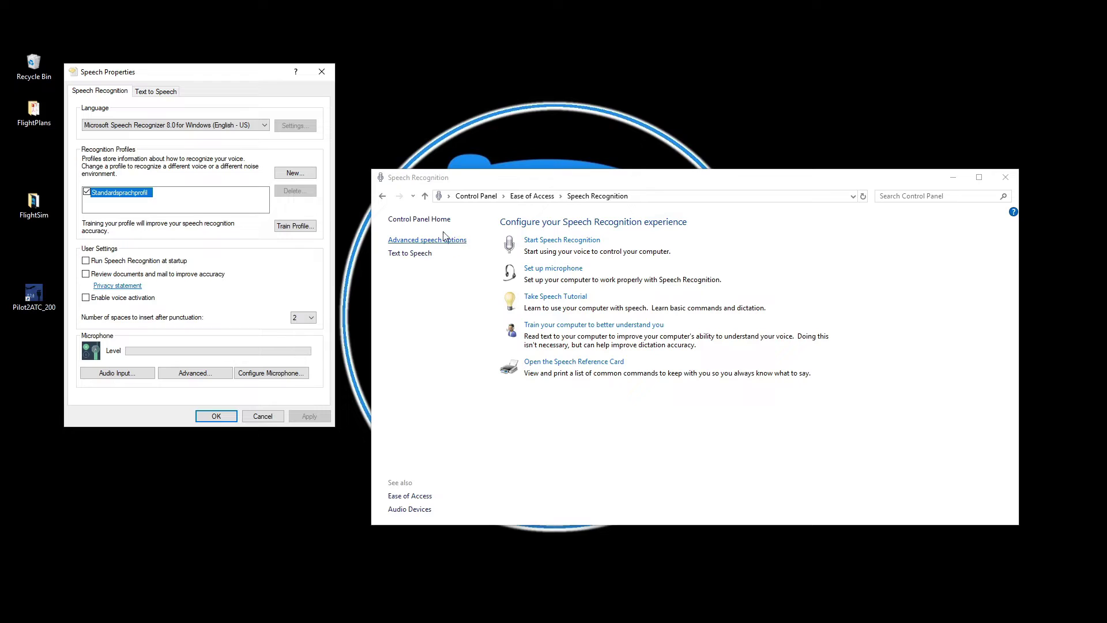
# - Set the speech recognition language to Microsoft Speech Recognizer 8.0 for Windows (German - Germany), apply it and acknowledge the notice
pyautogui.click(183, 128)
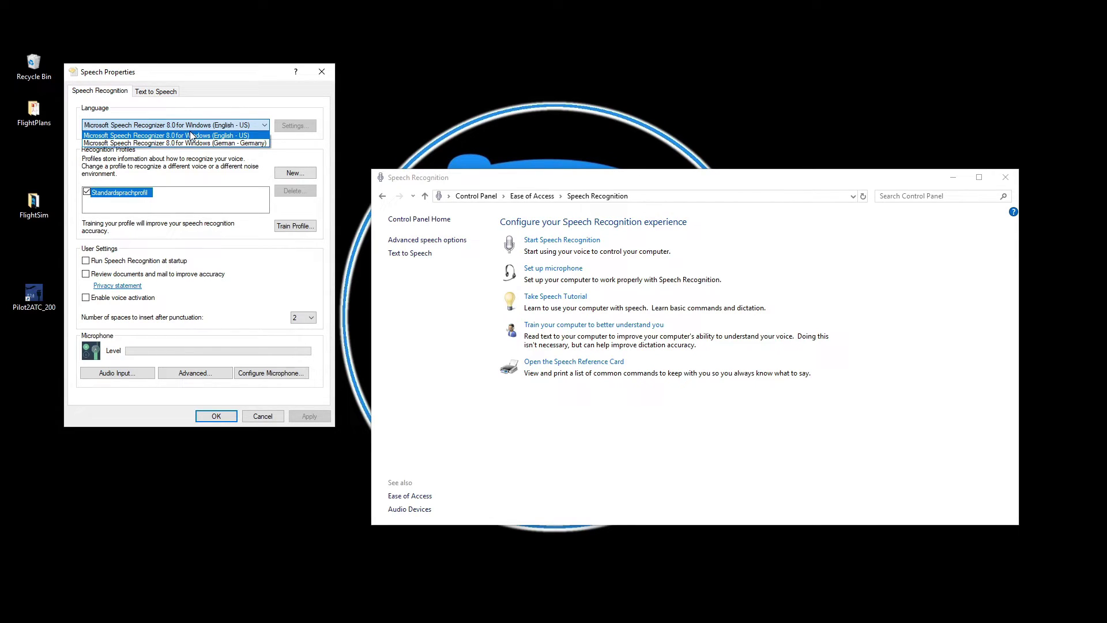
pyautogui.click(190, 135)
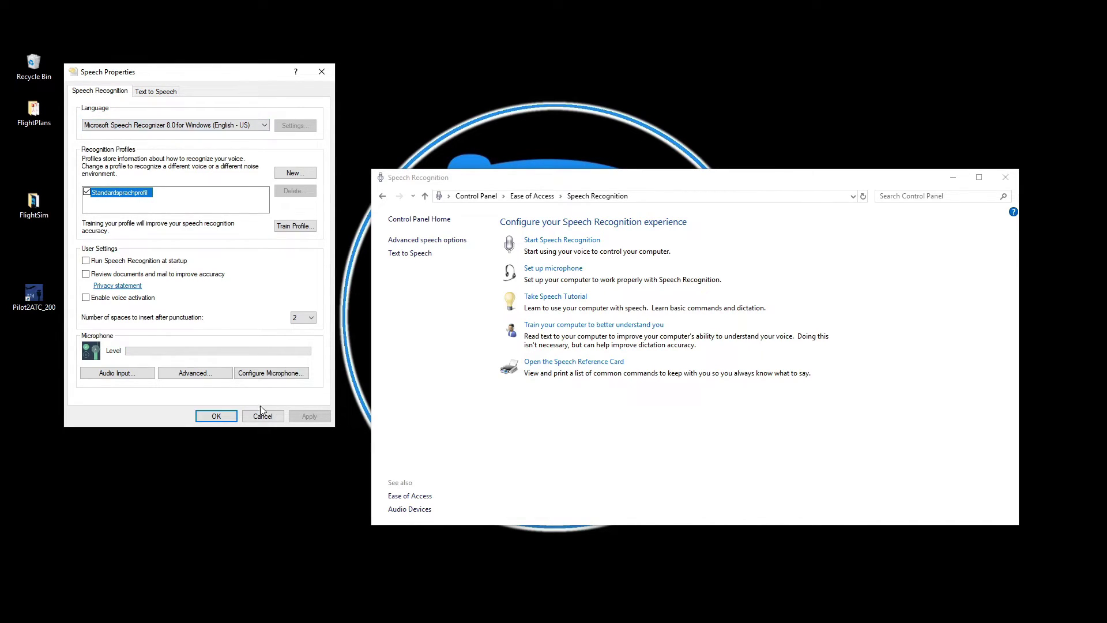
pyautogui.click(186, 133)
pyautogui.click(185, 145)
pyautogui.click(301, 417)
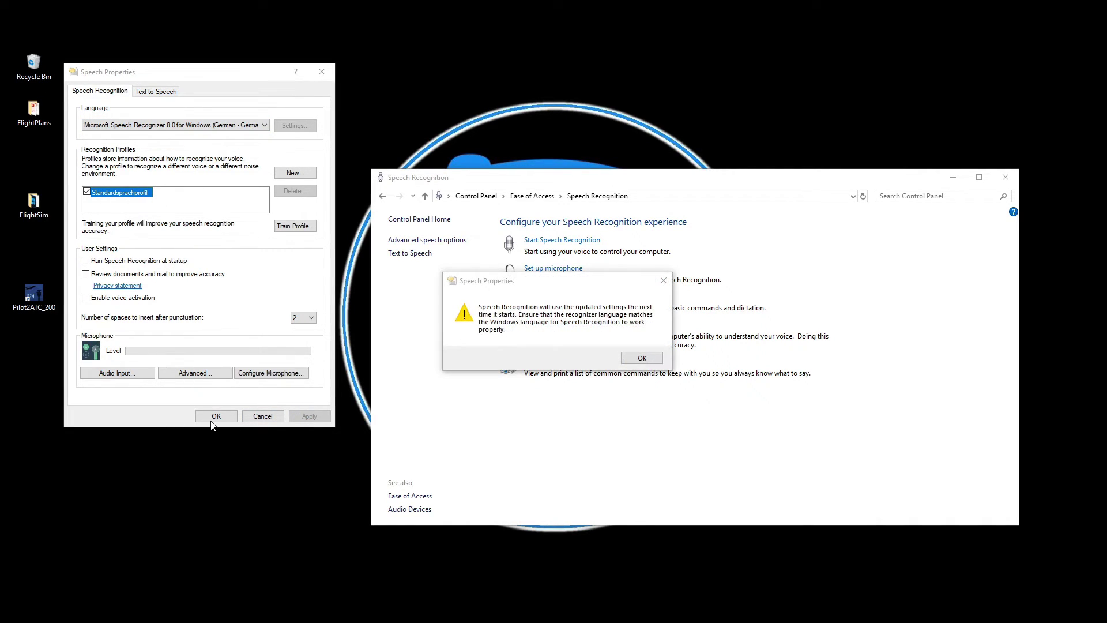
pyautogui.click(642, 358)
# - Switch the recognizer back to Microsoft Speech Recognizer 8.0 for Windows (English - US), apply it and close Speech Properties
pyautogui.click(207, 127)
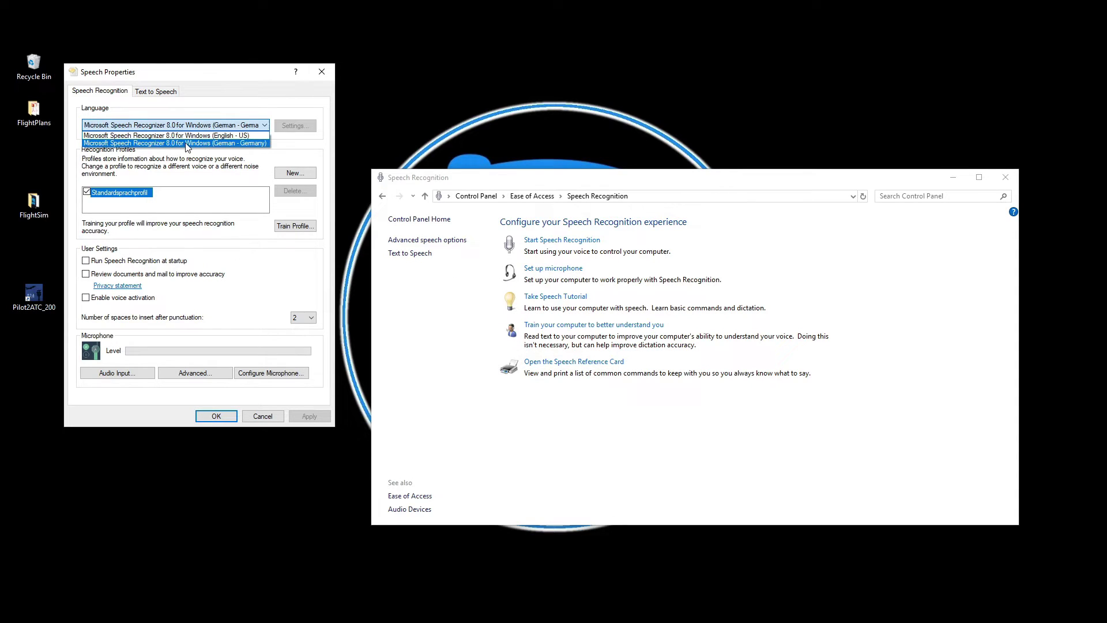
pyautogui.click(191, 140)
pyautogui.click(309, 416)
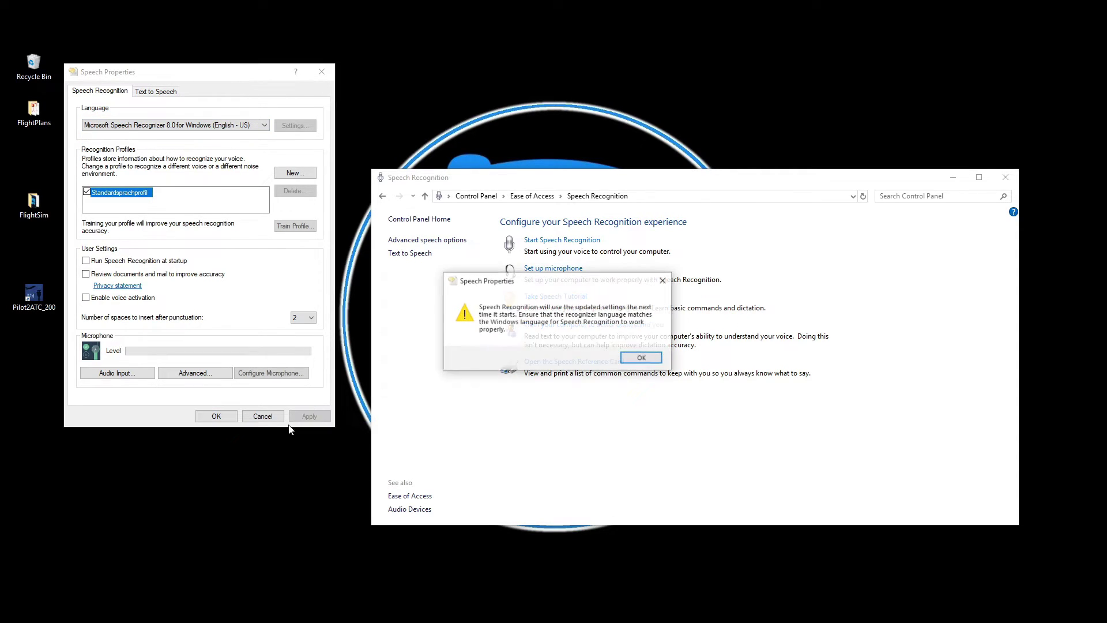
pyautogui.click(644, 357)
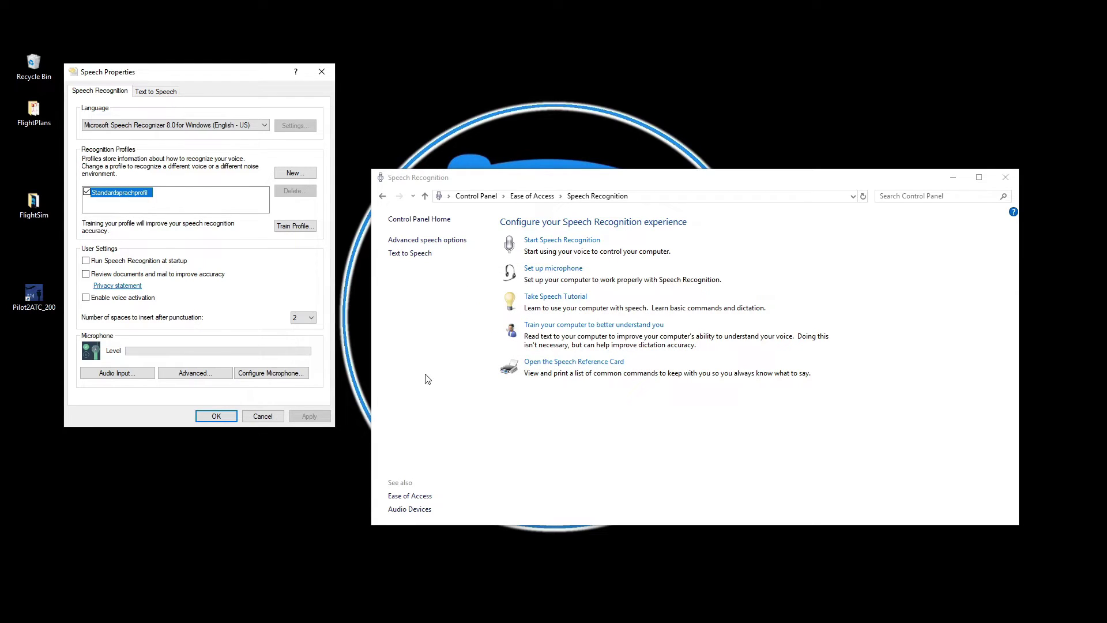
pyautogui.click(216, 416)
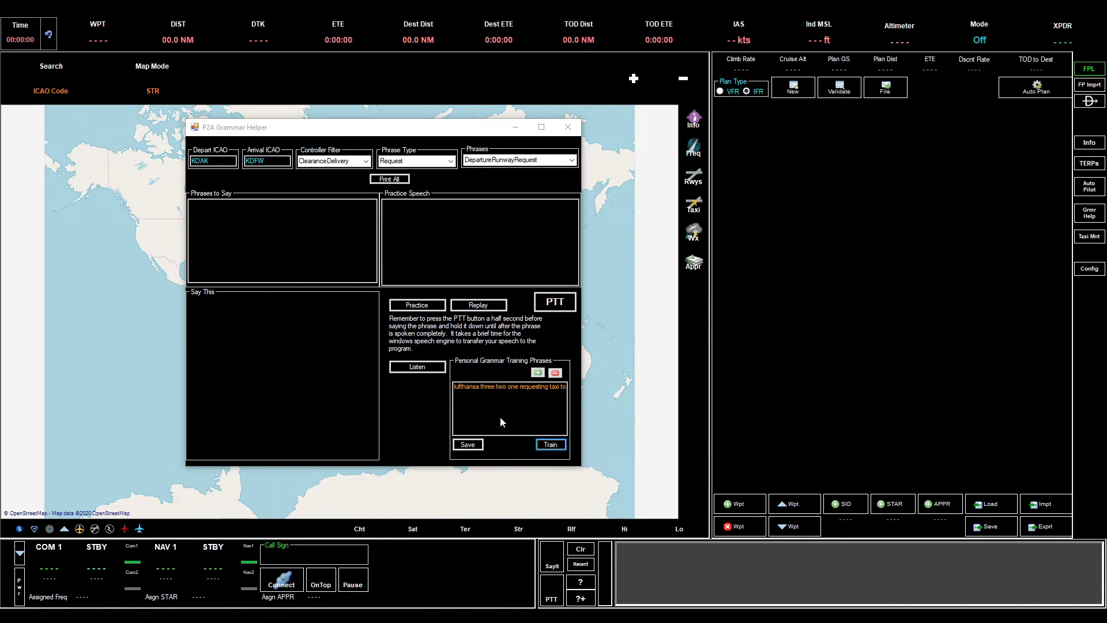
# - In Pilot2ATC, open the Language Trainer from the Grammar Helper, start the Clr Delivery full training and continue from its welcome page
pyautogui.click(550, 445)
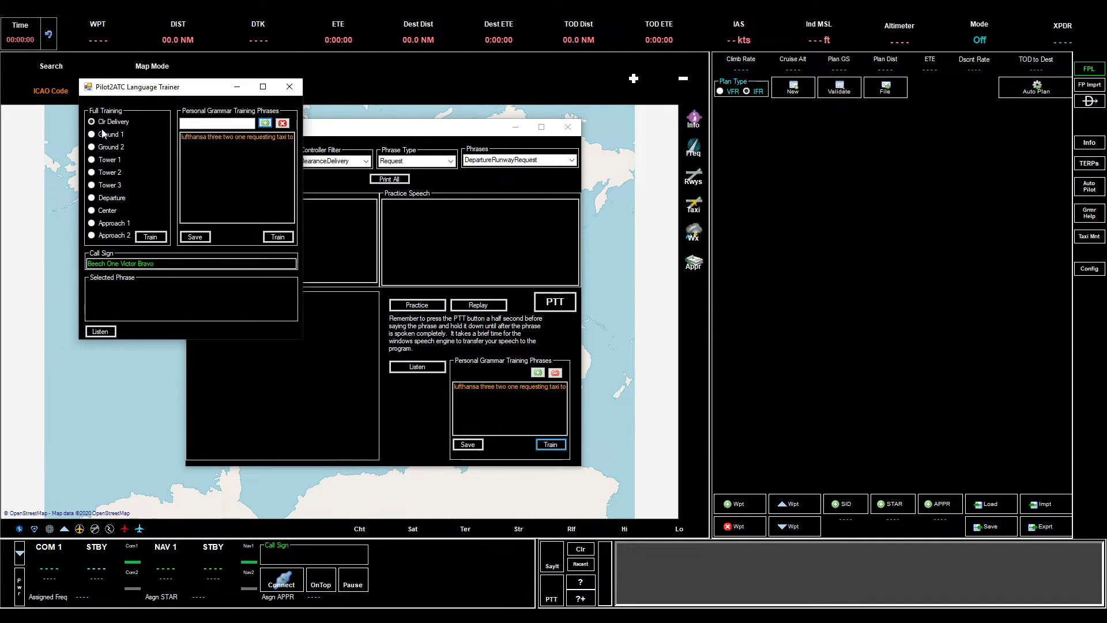
pyautogui.click(151, 237)
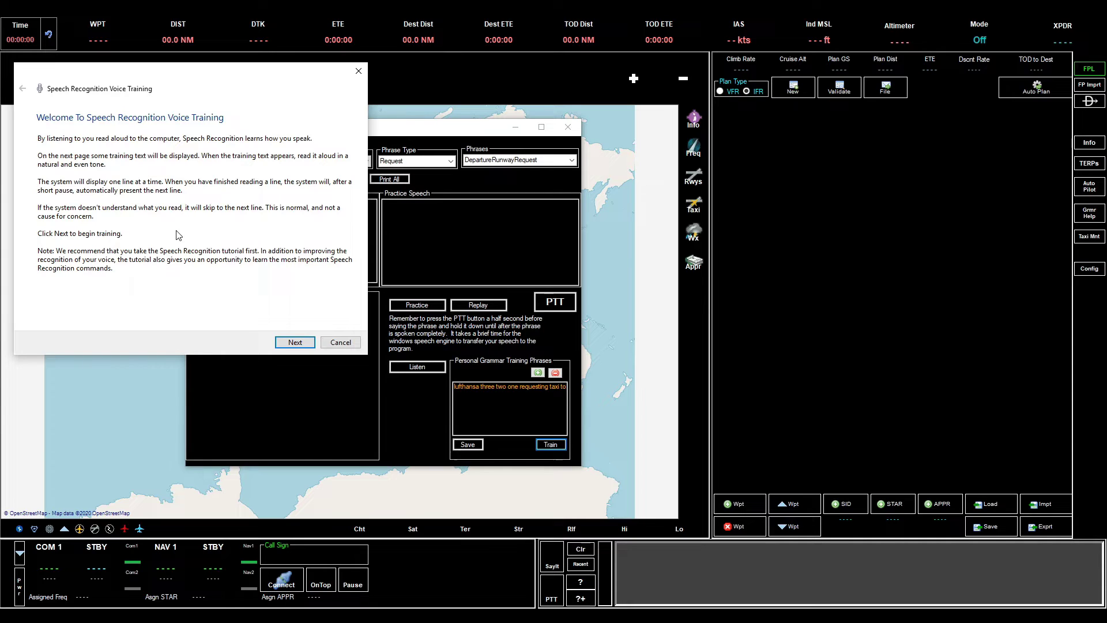
pyautogui.click(297, 344)
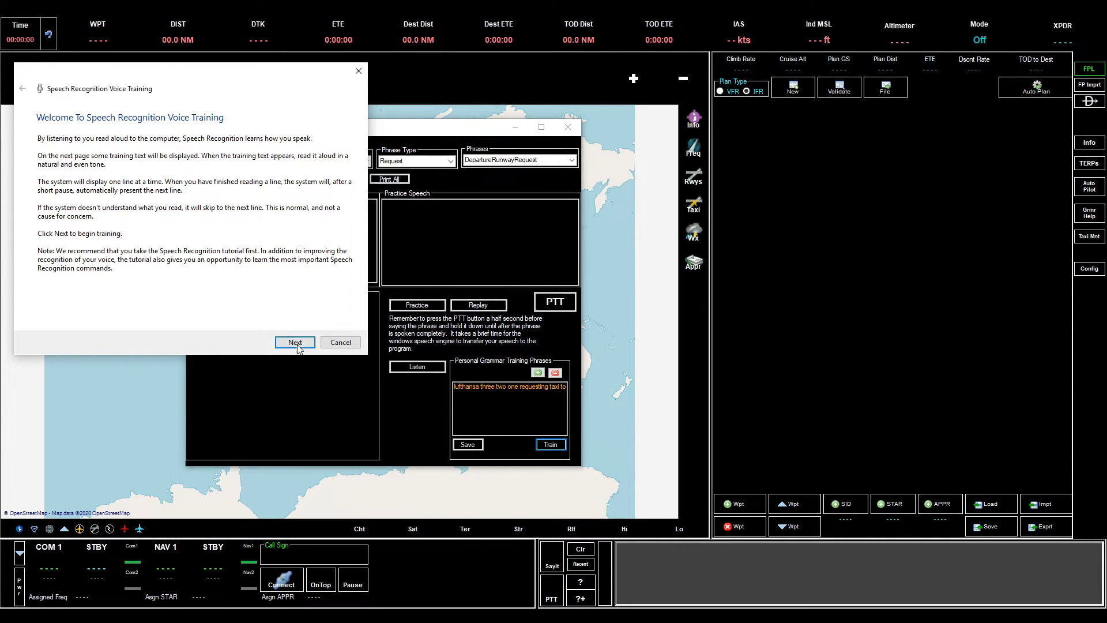